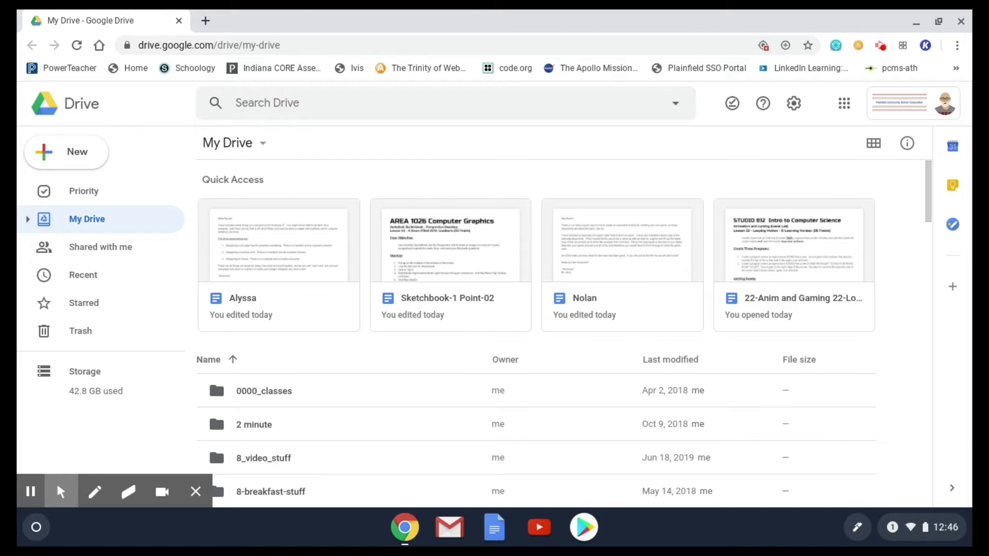
- Launch the Autodesk SketchBook app from the device's full app list
key("super")
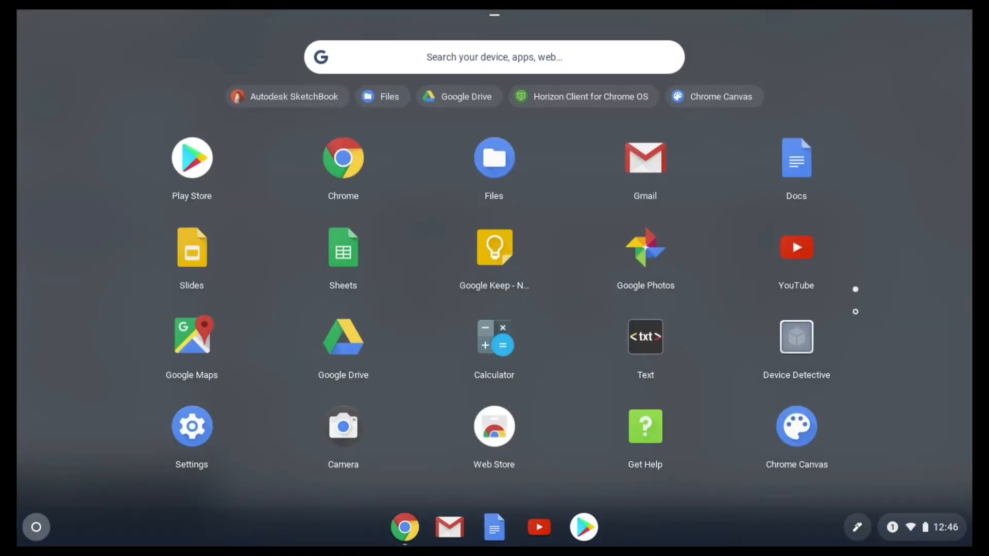
scroll(494, 299, "down", 3)
left_click(645, 158)
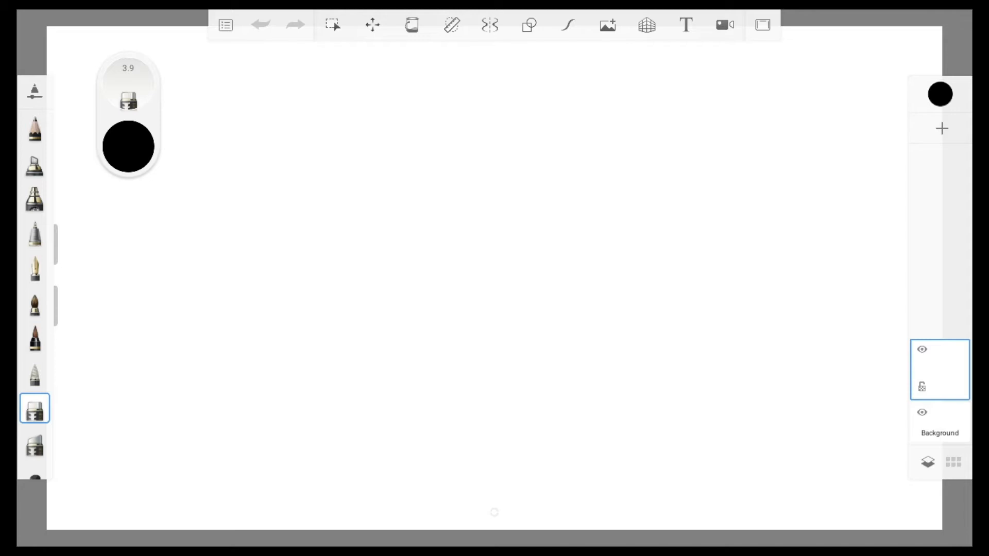
- Create a new sketch using the 1280 x 720 size from the Mobile presets
scroll(495, 279, "down", 4)
scroll(494, 278, "up", 1)
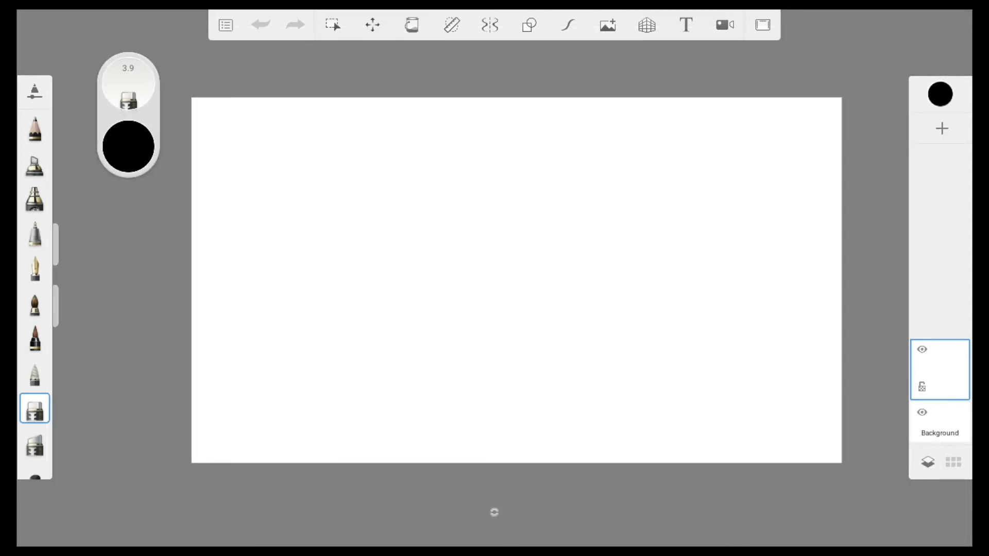
left_click(225, 25)
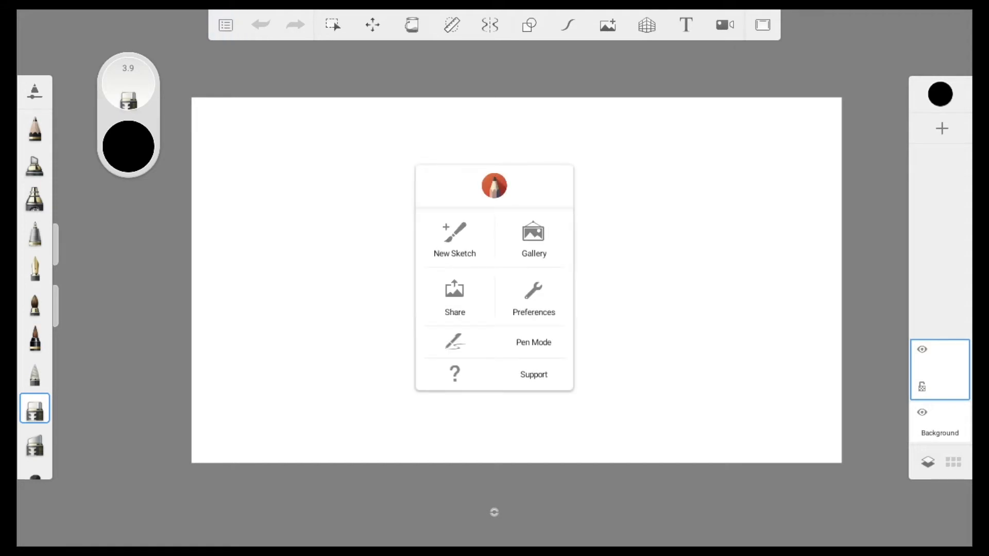
left_click(454, 239)
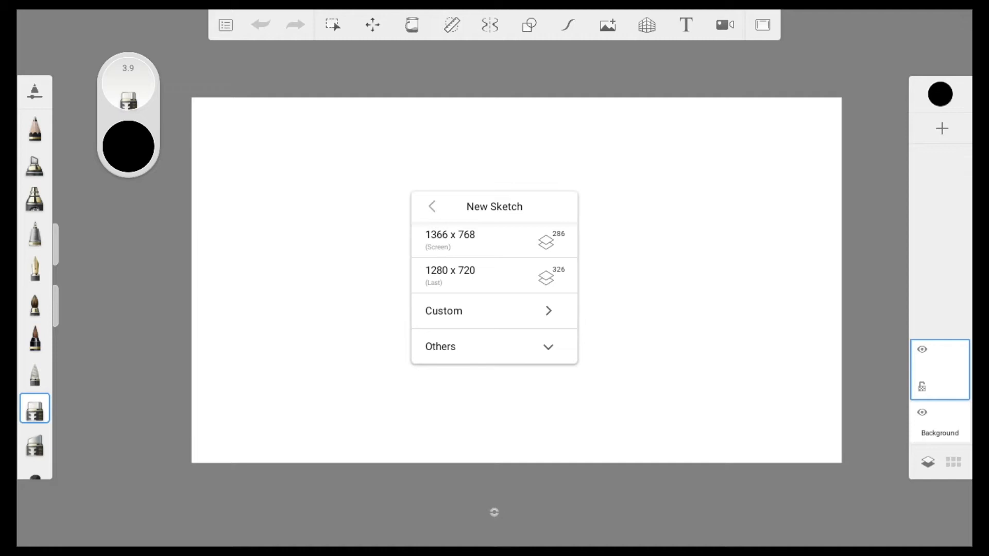
left_click(494, 346)
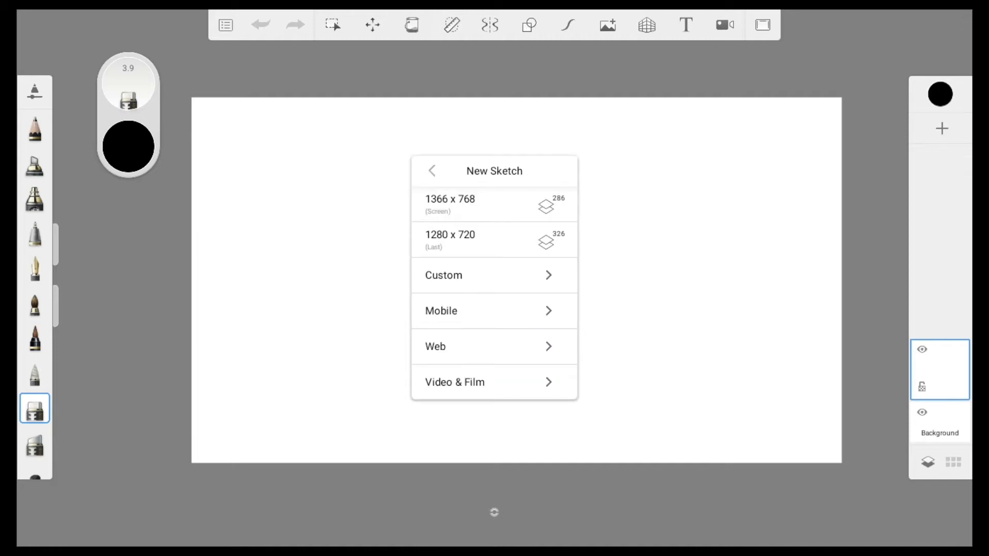
left_click(494, 311)
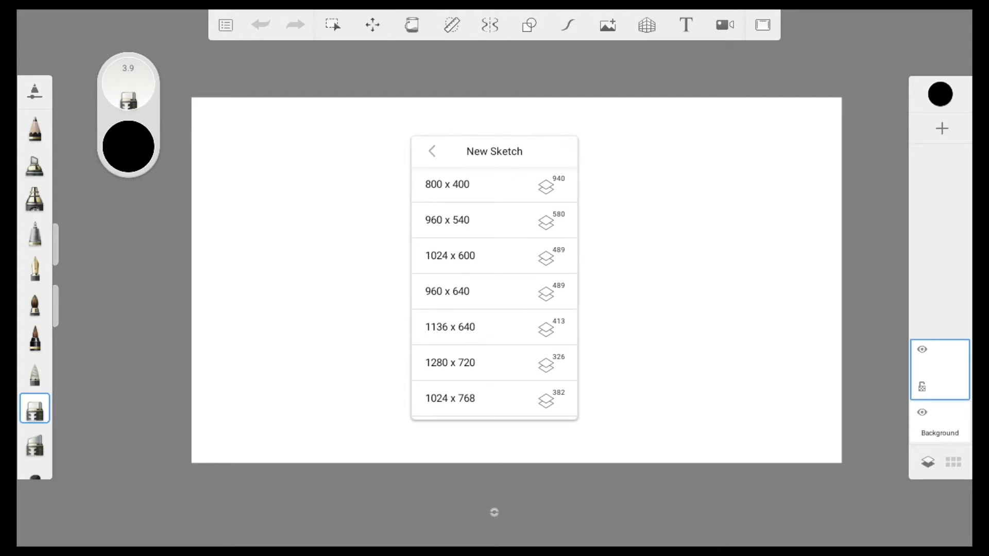
left_click(495, 363)
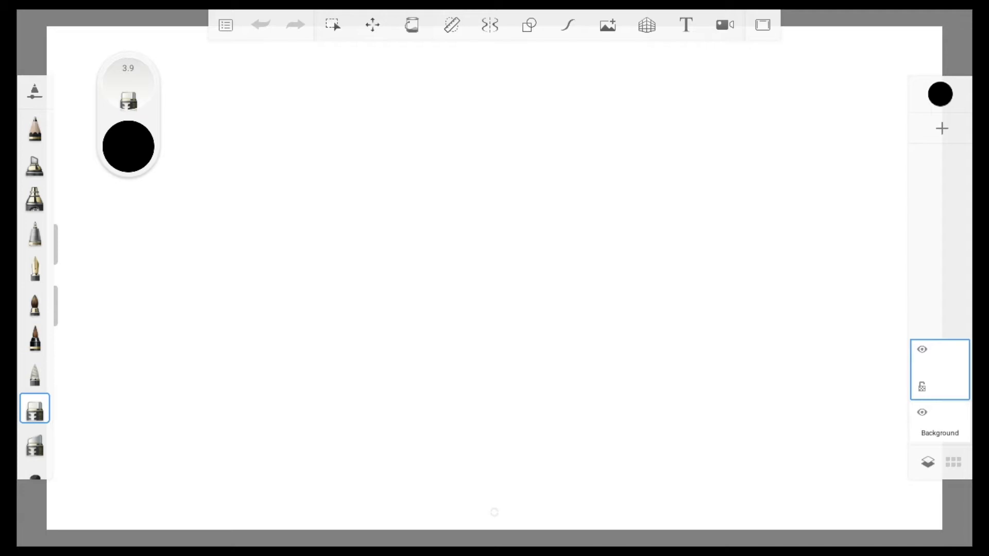
- Turn on the one-point perspective guide and limit it to a finite grid
scroll(494, 278, "down", 3)
scroll(494, 278, "up", 2)
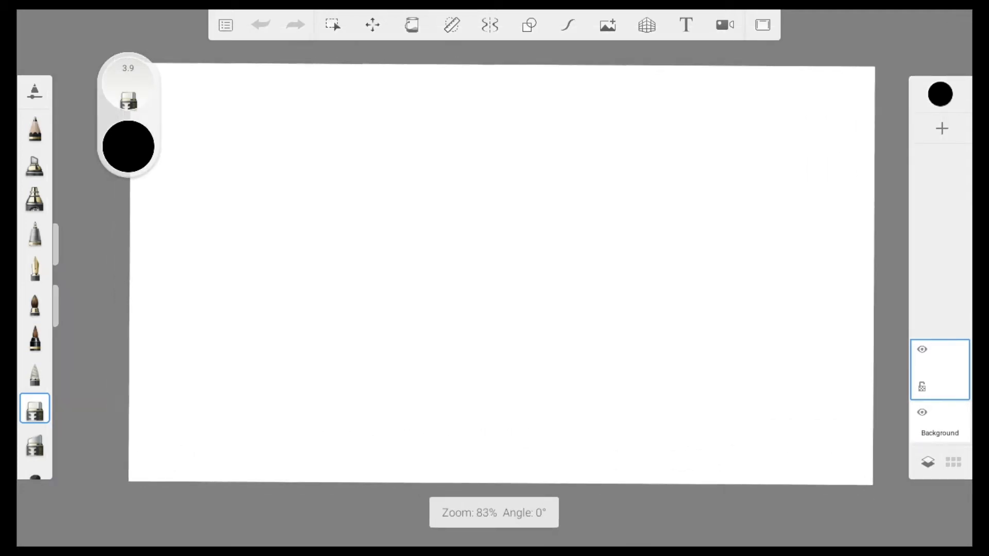
scroll(501, 274, "down", 1)
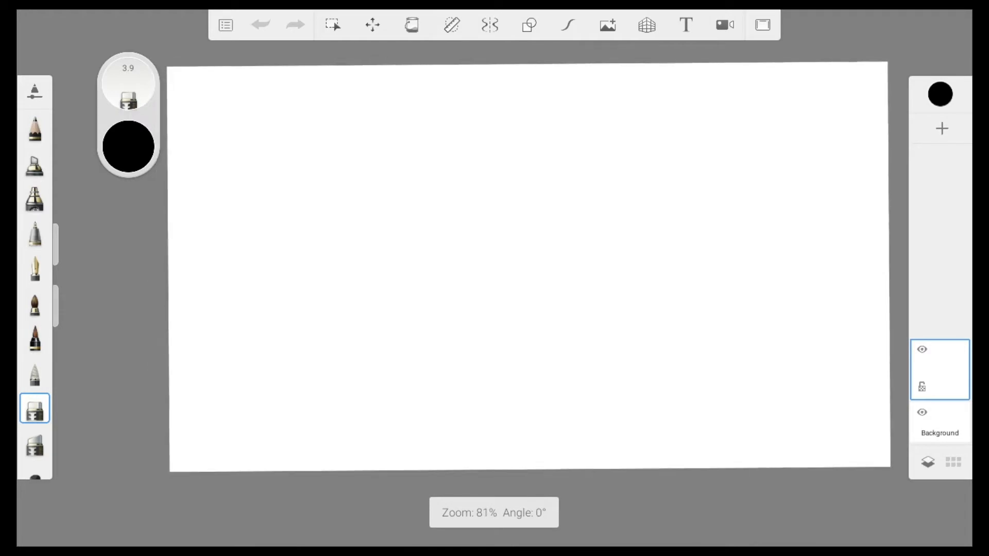
scroll(530, 266, "down", 1)
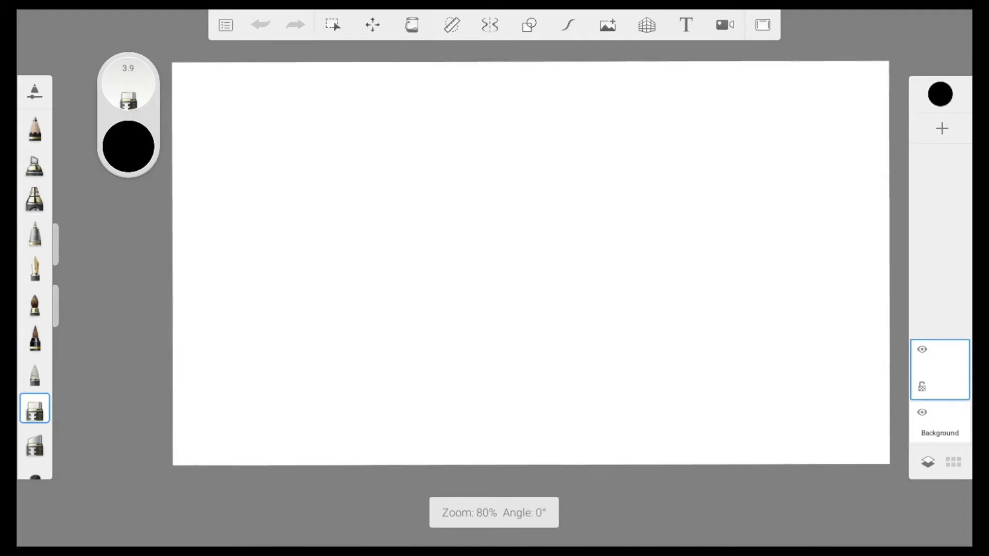
scroll(515, 264, "up", 1)
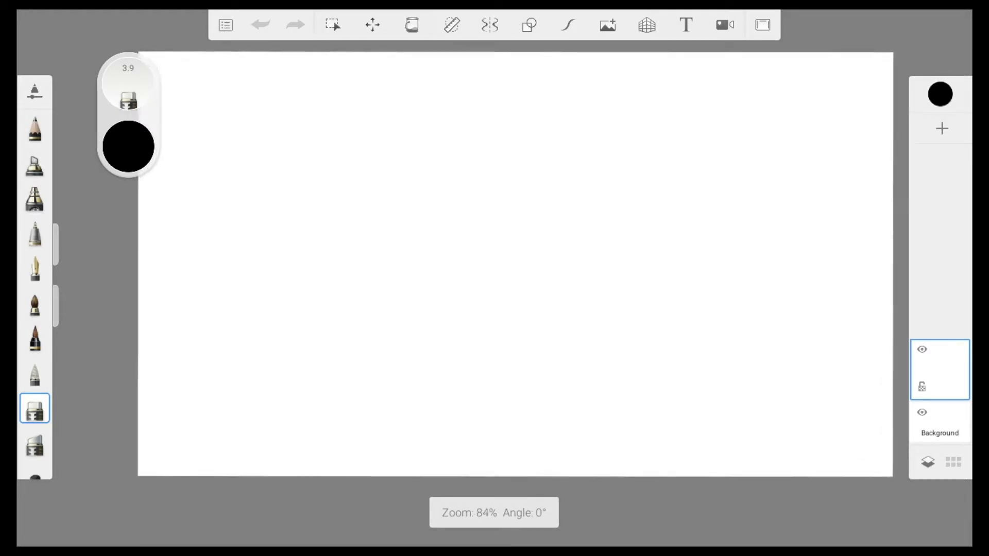
scroll(515, 265, "up", 1)
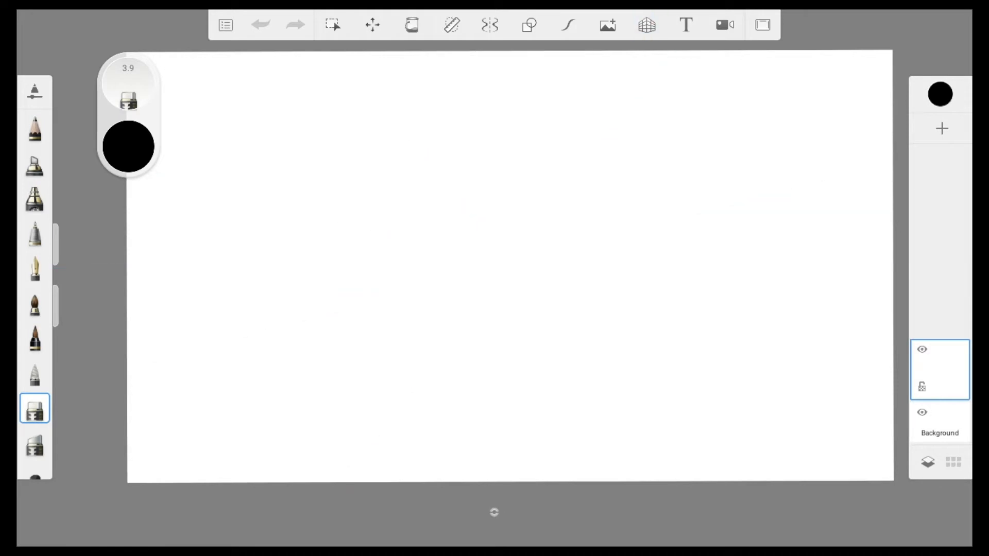
left_click(647, 24)
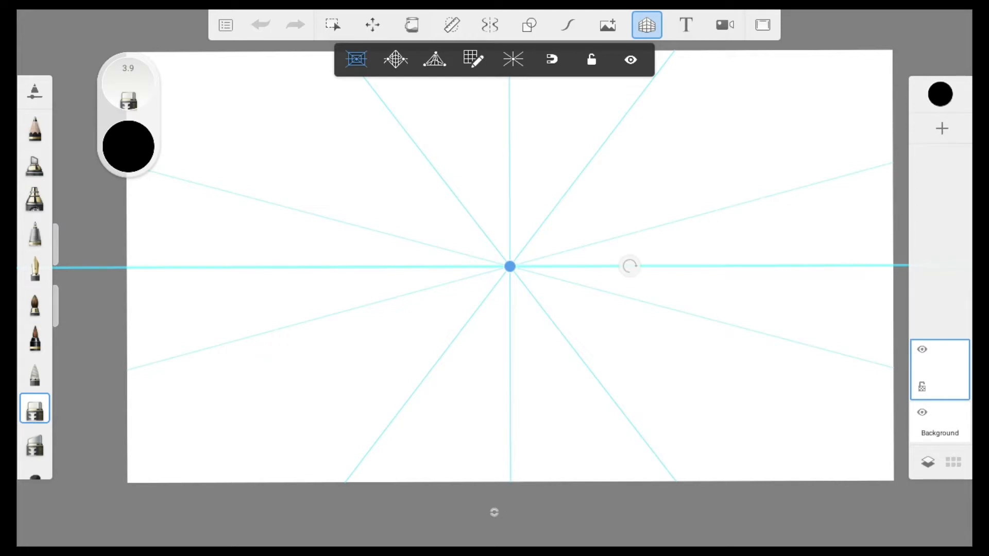
left_click(513, 59)
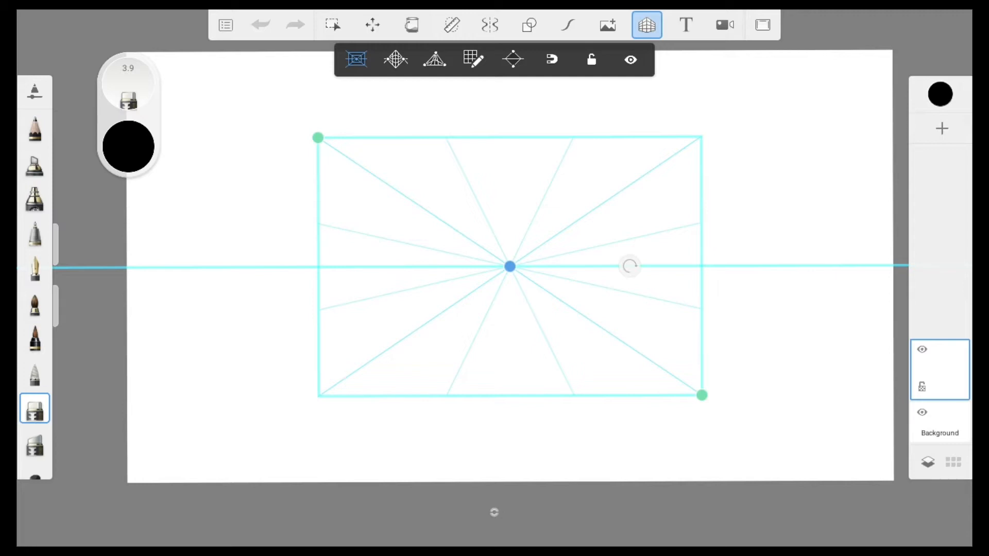
- Enlarge the perspective grid frame to nearly fill the canvas and shift its vanishing point slightly down to the canvas centre
left_click_drag(701, 395, 852, 450)
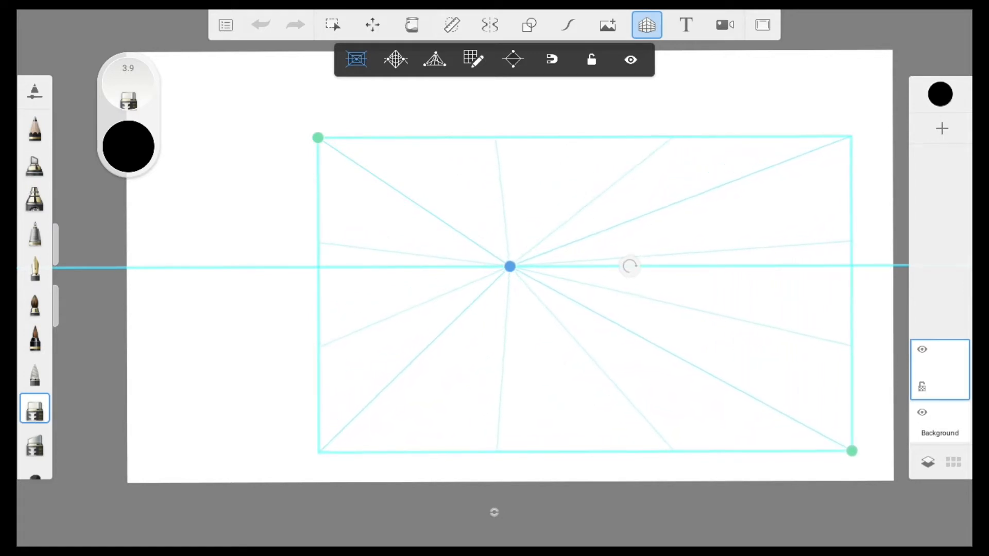
left_click_drag(319, 138, 175, 70)
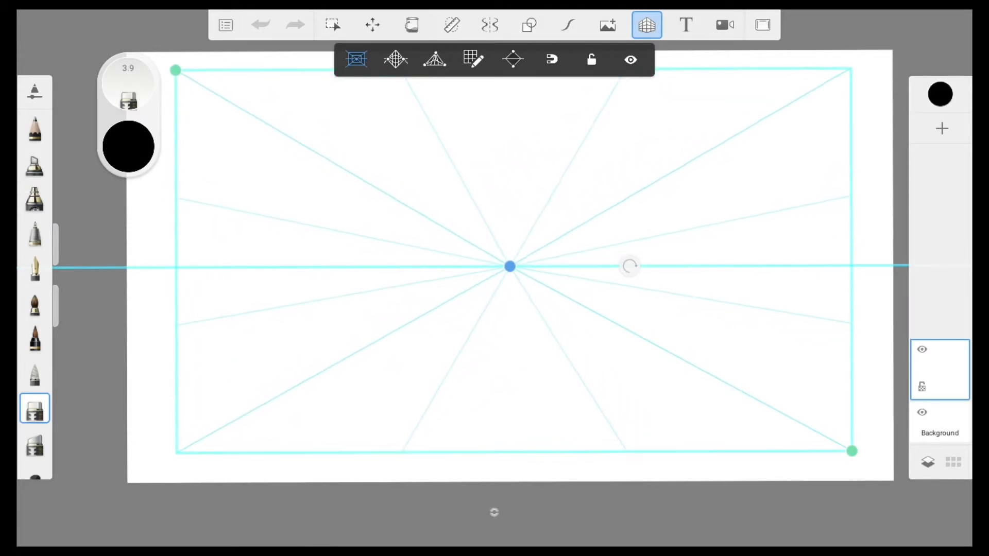
mouse_move(510, 266)
left_mouse_down()
mouse_move(508, 223)
mouse_move(511, 279)
left_mouse_up()
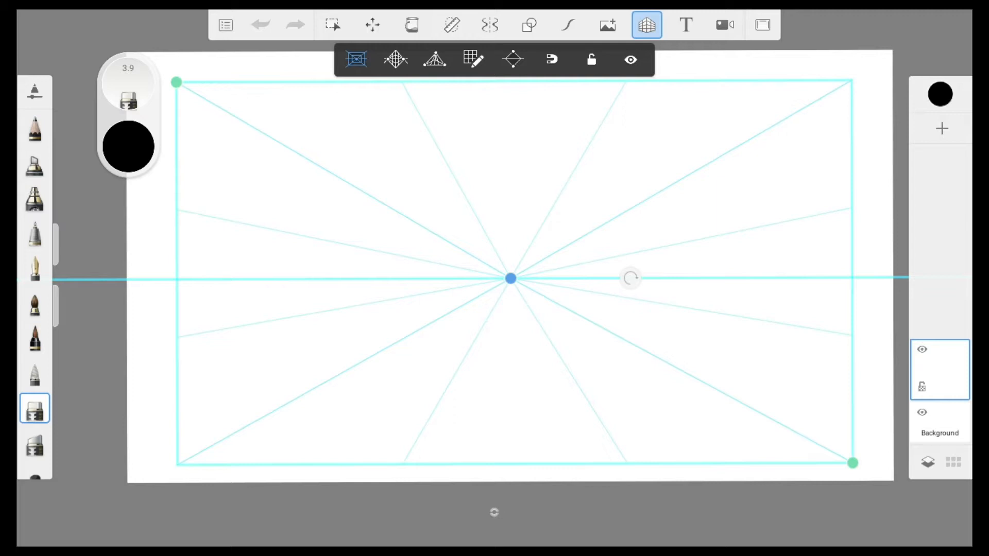
- Switch the perspective guide back and forth between infinite and finite grid, ending on the finite grid
left_click(513, 59)
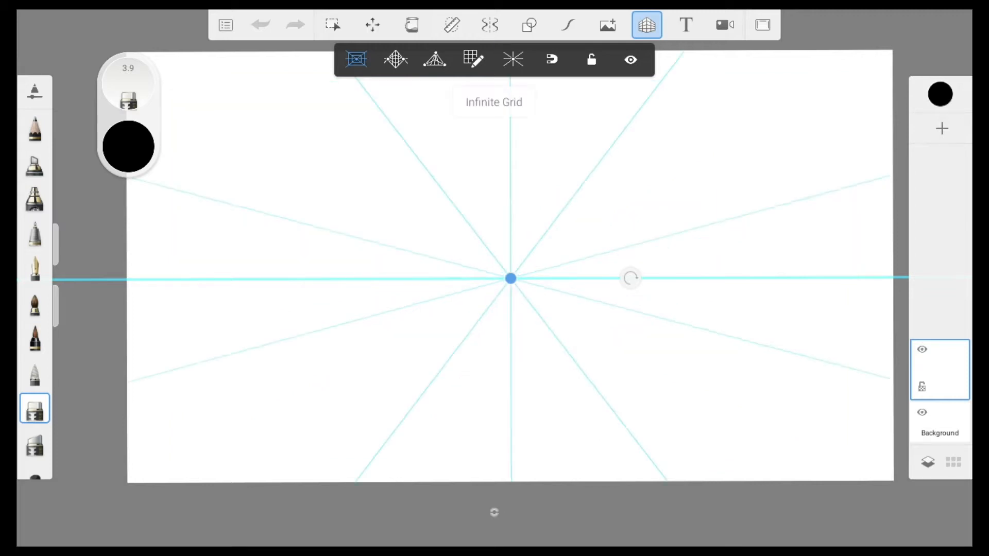
left_click(513, 59)
left_click(512, 59)
left_click(513, 59)
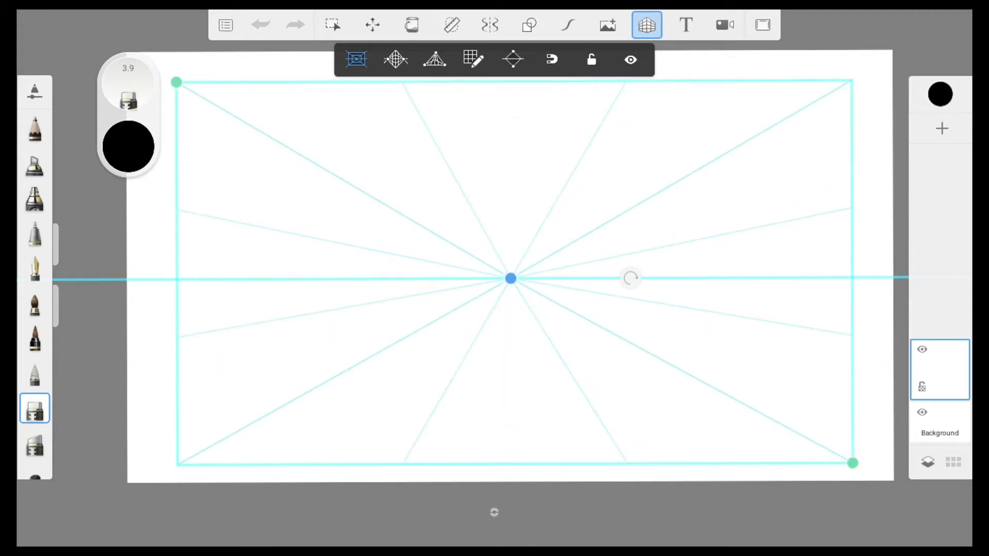
- Set the perspective grid's density to 5 and its opacity to 69
left_click(474, 60)
left_click(473, 59)
left_click(473, 59)
left_click_drag(448, 92, 496, 93)
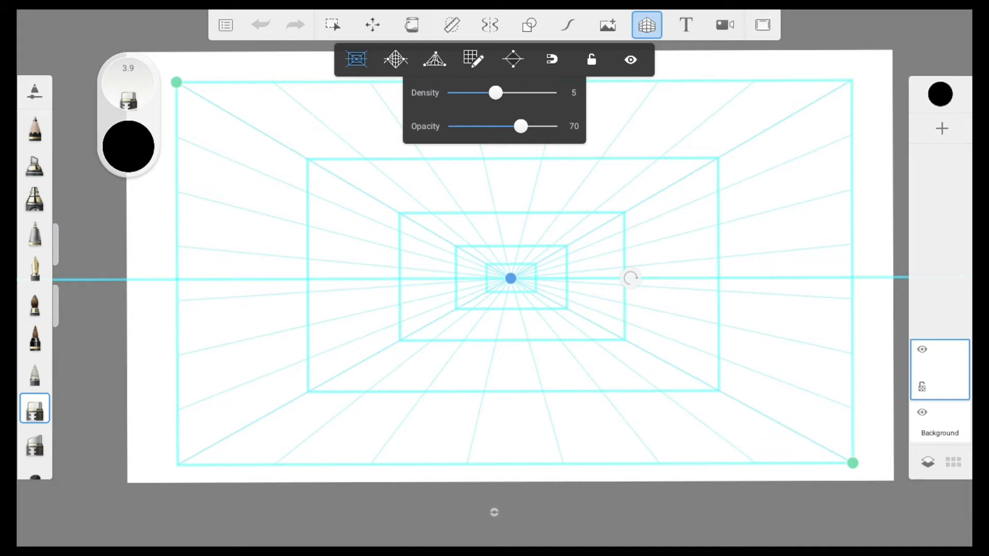
mouse_move(521, 126)
left_mouse_down()
mouse_move(496, 126)
mouse_move(536, 126)
mouse_move(520, 126)
left_mouse_up()
- Draw the room's back wall with the 3.0 black pen by tracing all four sides of the third grid rectangle from the outside
left_click(35, 233)
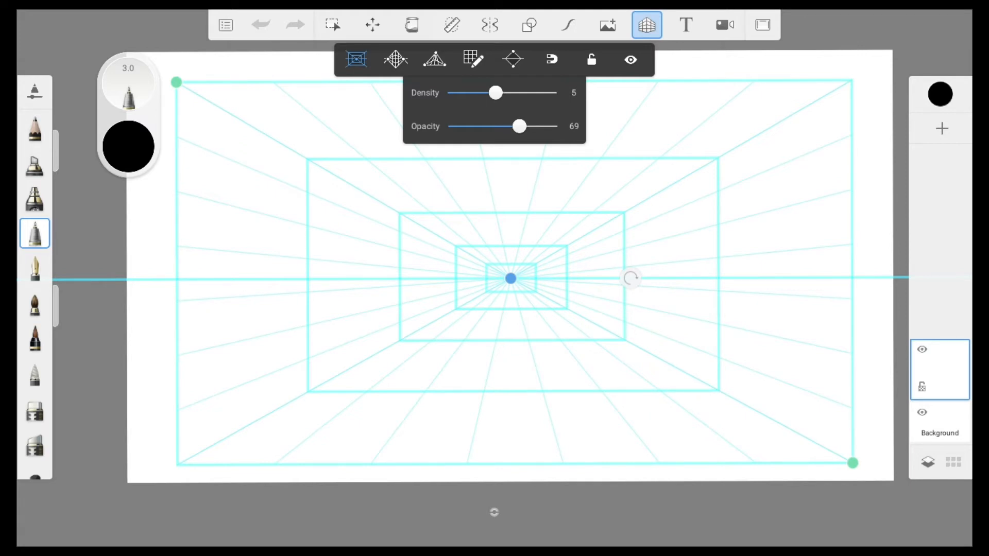
scroll(495, 278, "up", 5)
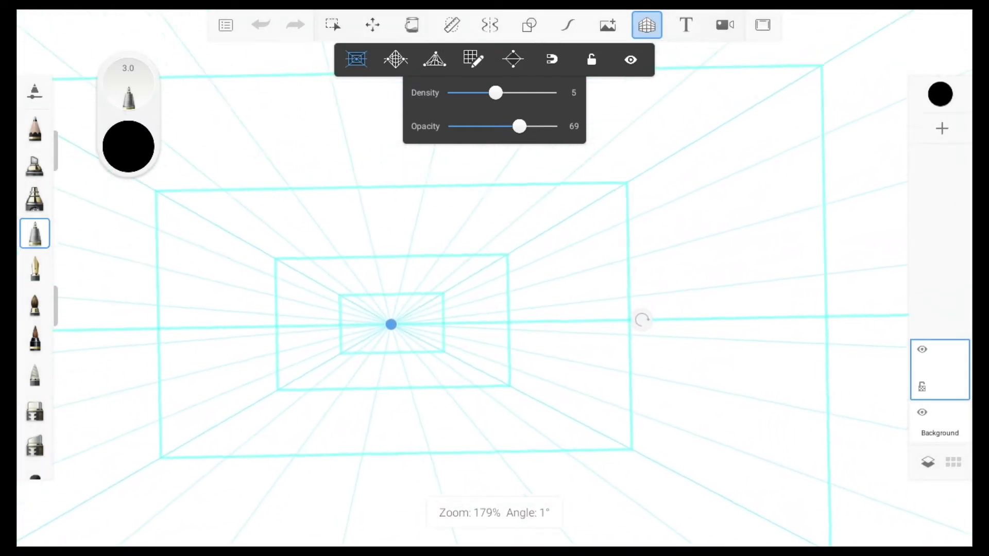
scroll(494, 278, "up", 3)
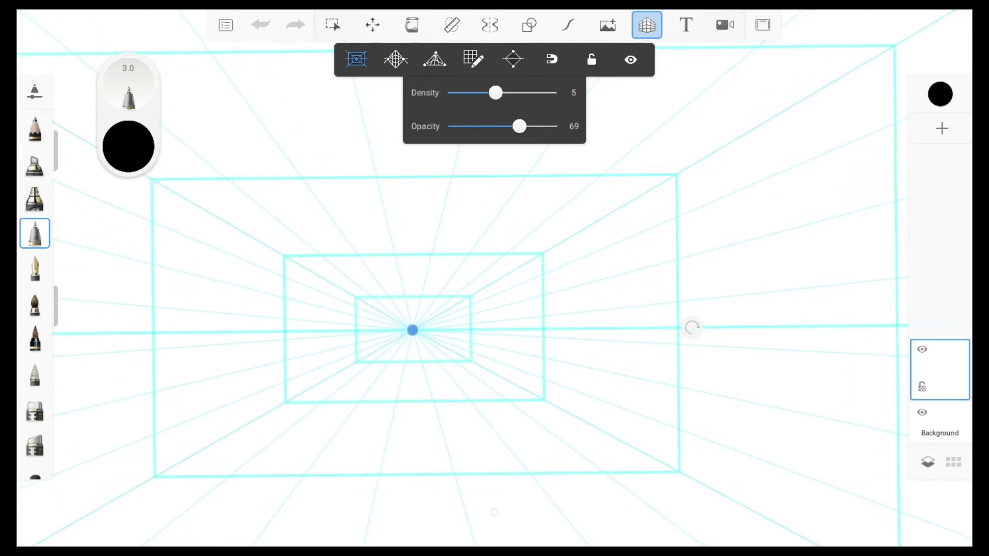
mouse_move(150, 178)
left_mouse_down()
mouse_move(153, 479)
mouse_move(683, 472)
left_mouse_up()
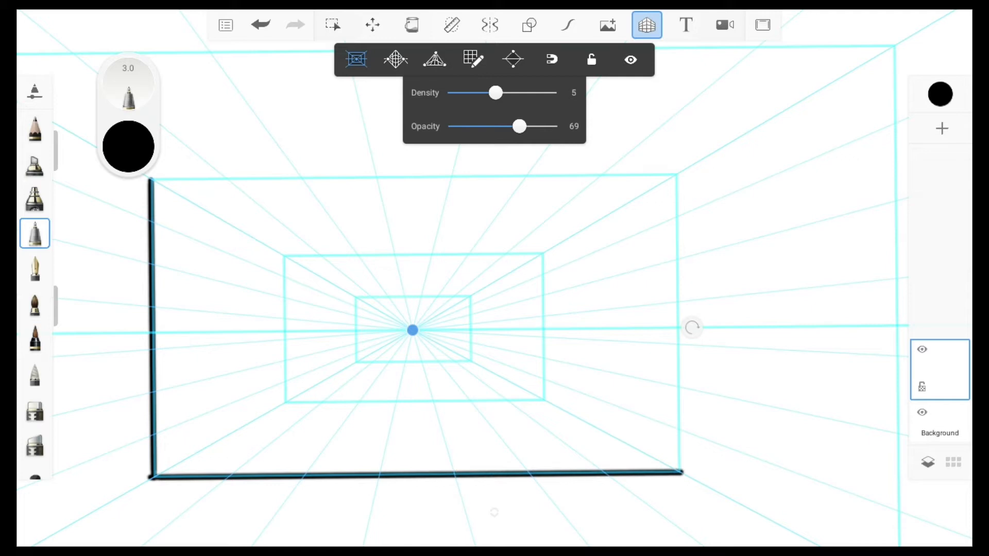
left_click_drag(672, 172, 676, 470)
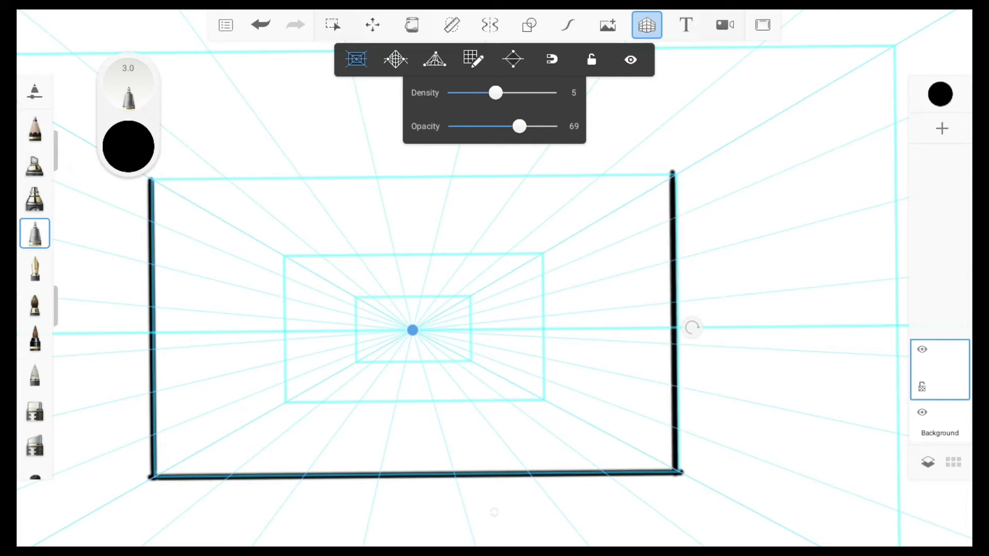
left_click_drag(150, 180, 678, 174)
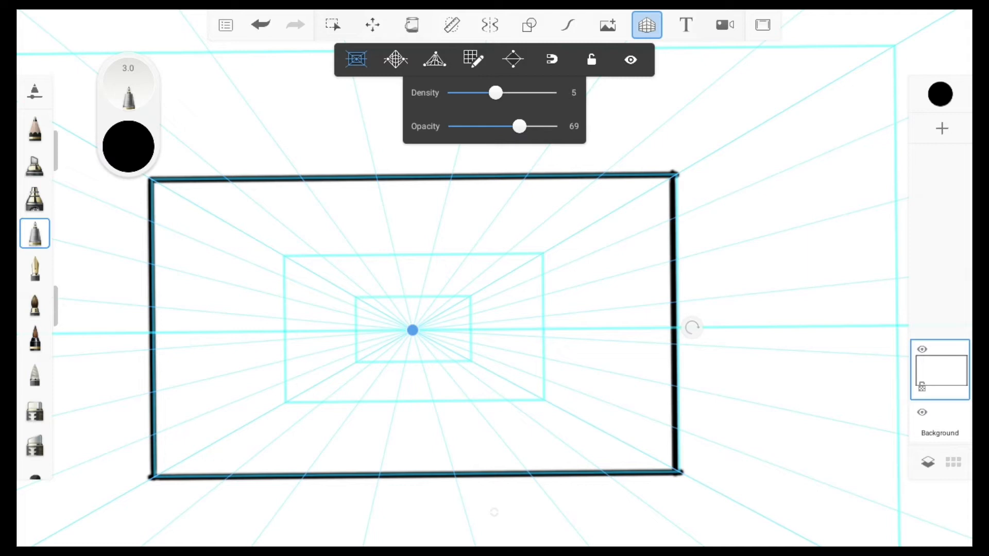
- Draw the left wall with a vertical front edge and two diagonals along the guides to the back wall's left corners
scroll(494, 320, "down", 3)
scroll(557, 312, "down", 2)
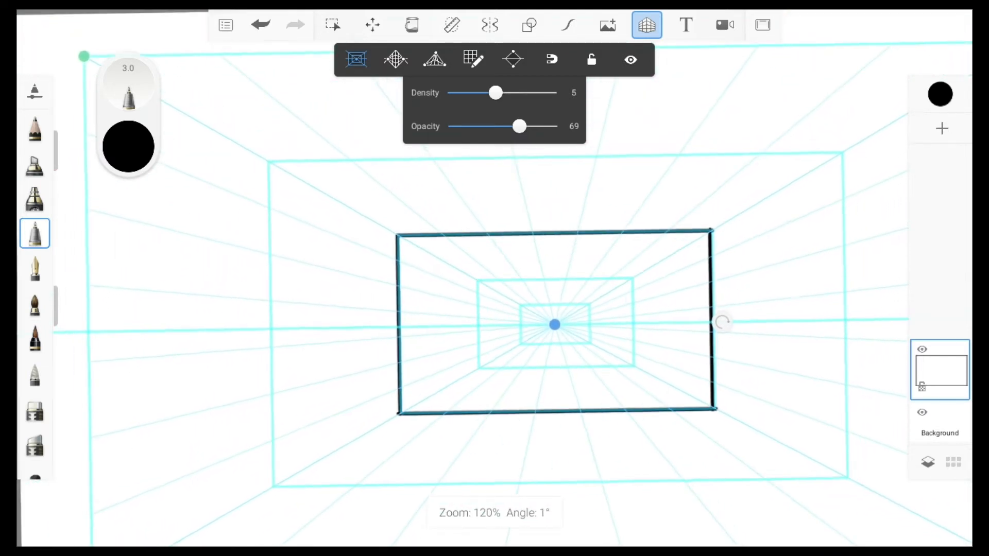
scroll(514, 330, "up", 1)
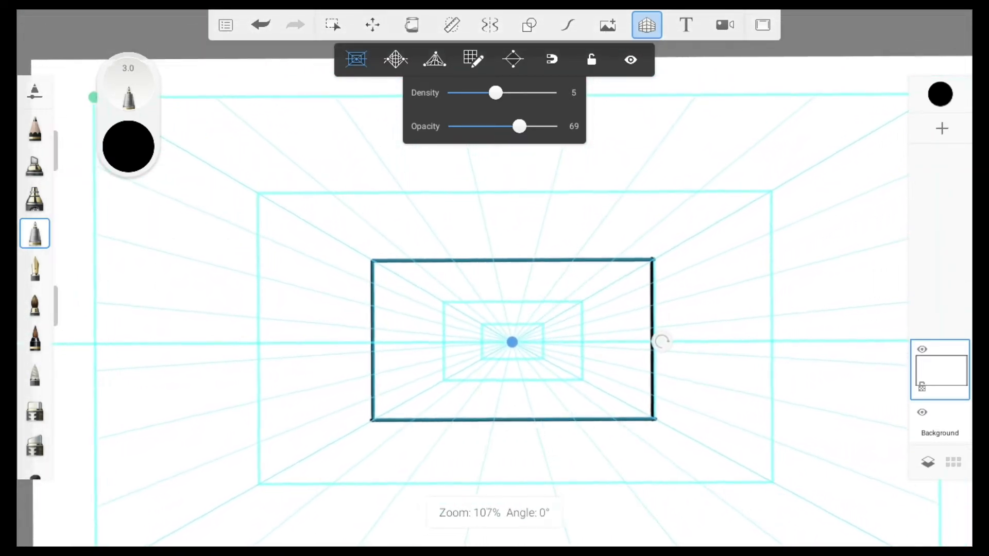
scroll(505, 334, "down", 2)
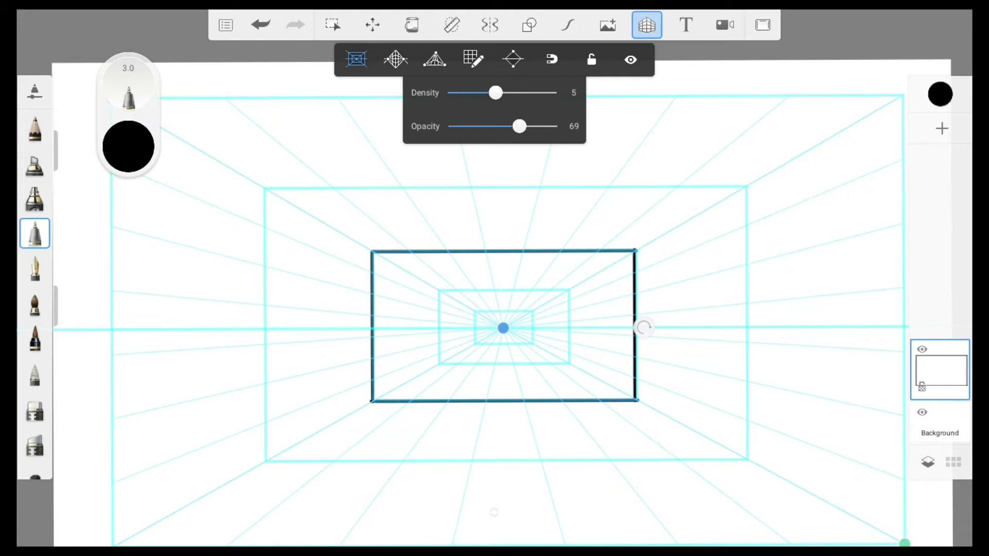
left_click_drag(176, 138, 177, 505)
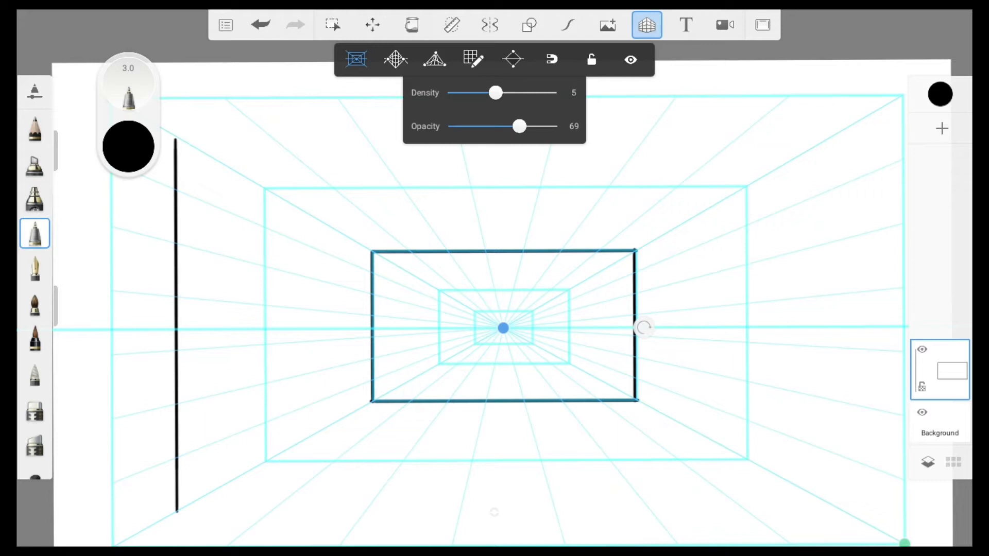
left_click_drag(174, 509, 371, 401)
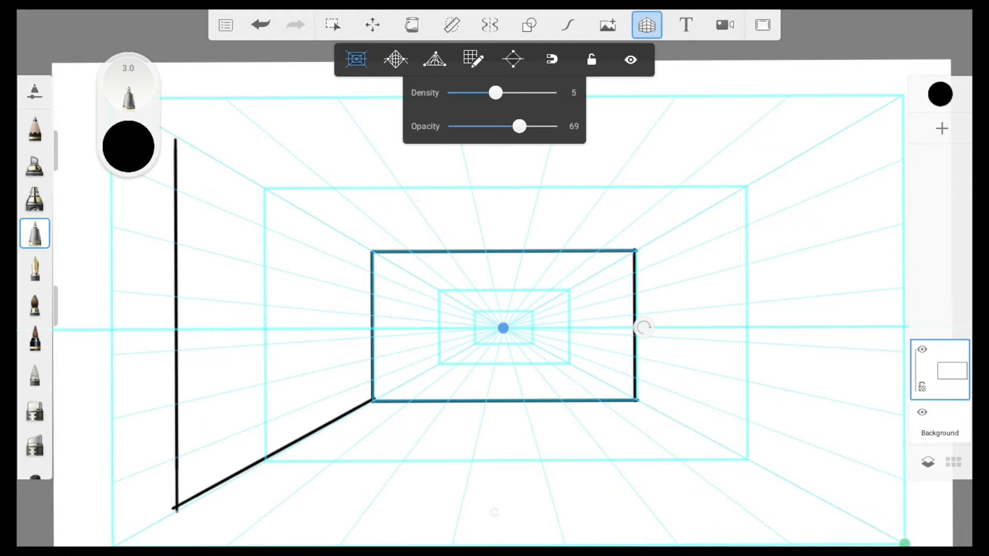
left_click_drag(174, 139, 370, 251)
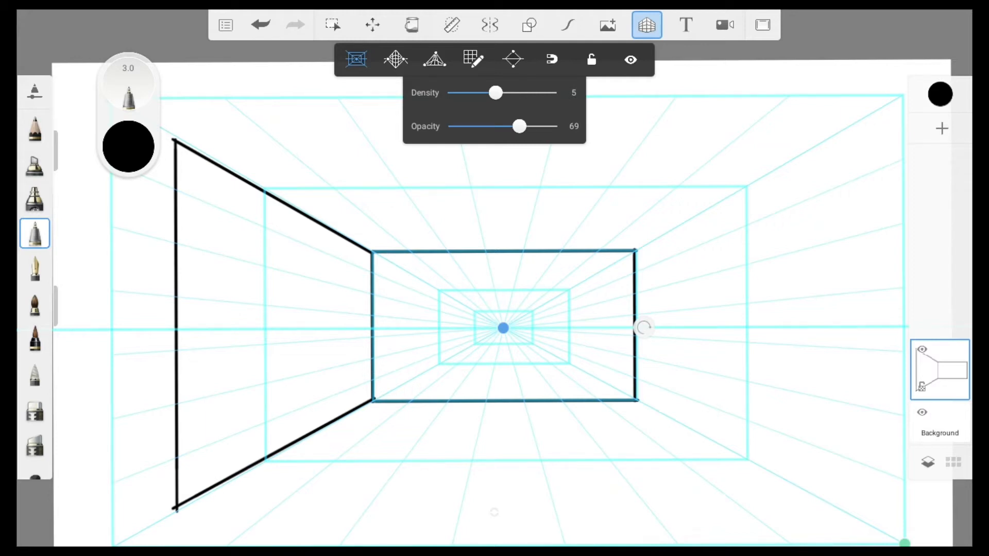
- Draw the ceiling's horizontal front edge from the left wall's upper front corner and a diagonal down to the back wall's upper-right corner
left_click(473, 60)
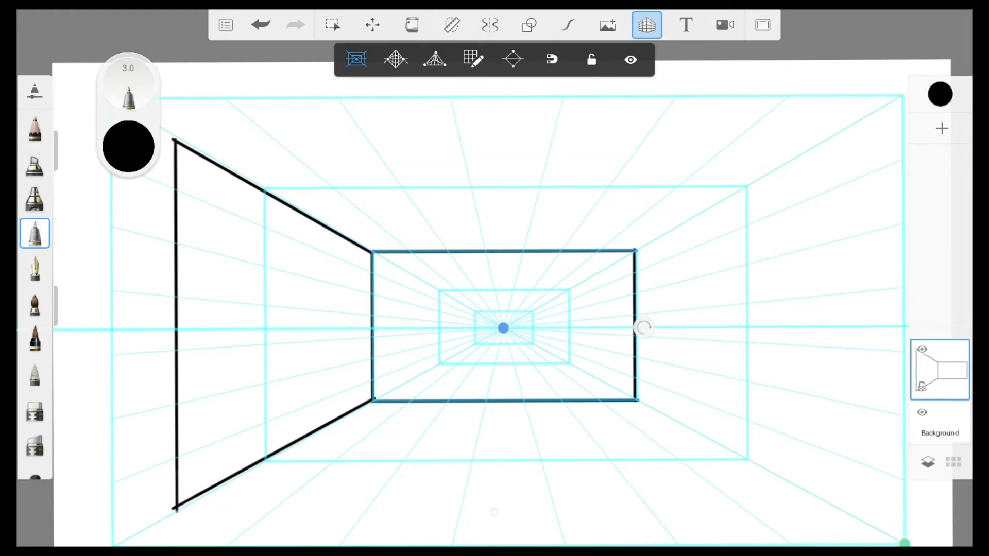
left_click_drag(173, 139, 834, 137)
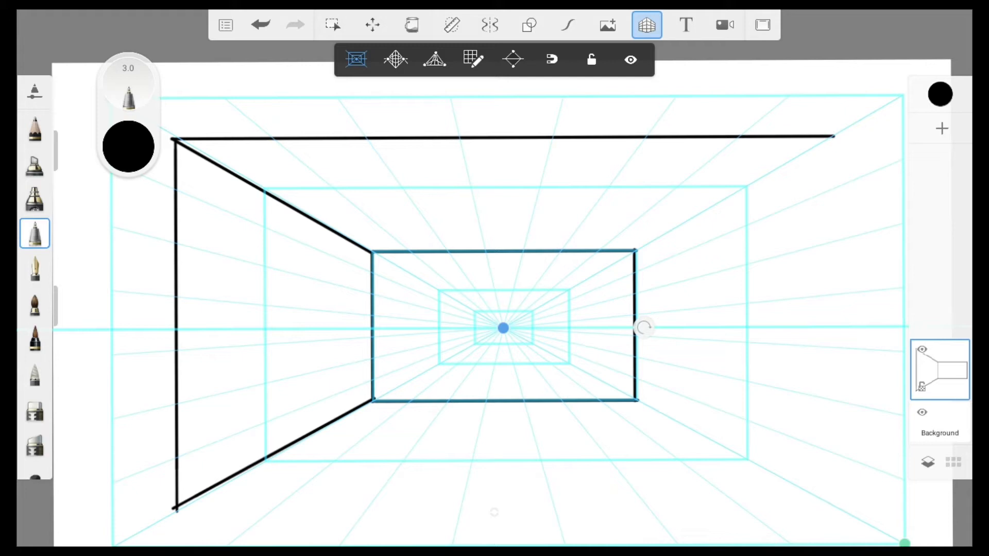
left_click_drag(827, 135, 635, 250)
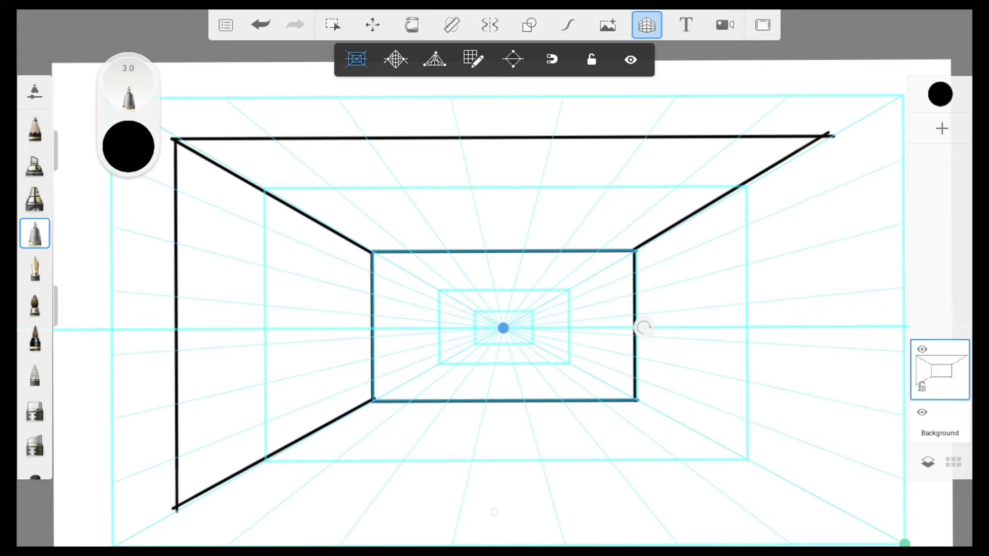
- Erase the overshooting line ends at the ceiling's front right corner with the hard eraser at size 3.9
scroll(824, 137, "up", 10)
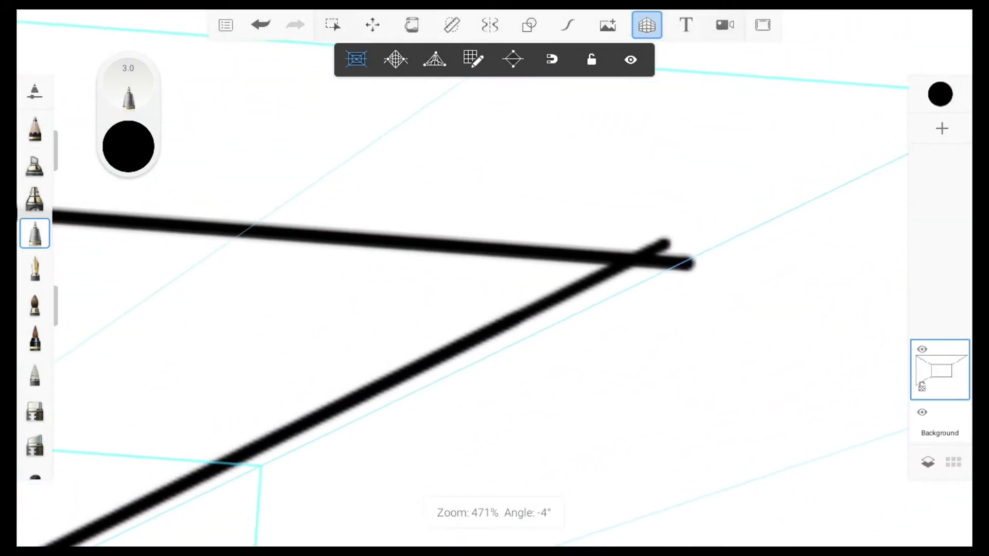
left_click(34, 411)
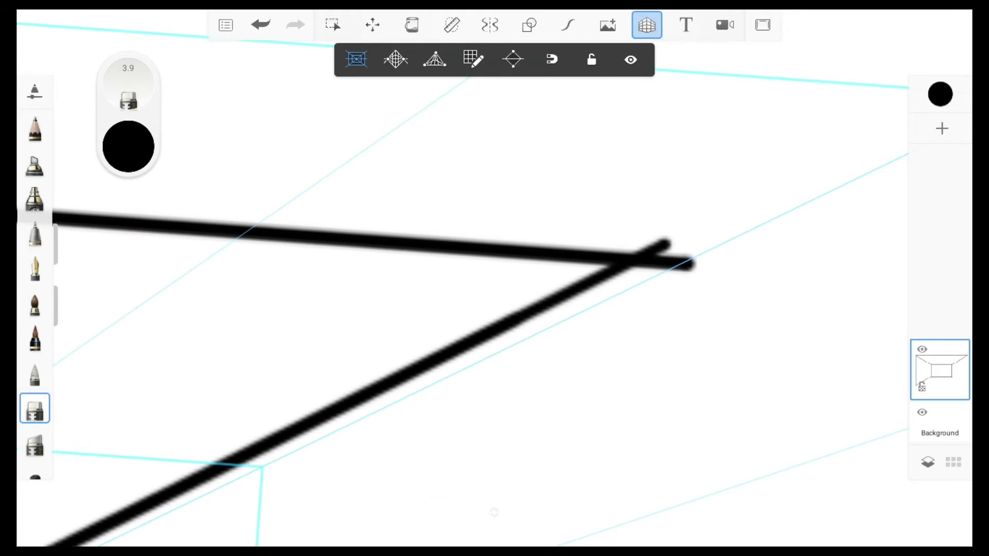
mouse_move(691, 264)
left_mouse_down()
mouse_move(647, 262)
mouse_move(639, 244)
mouse_move(668, 247)
mouse_move(637, 248)
mouse_move(647, 269)
mouse_move(626, 268)
left_mouse_up()
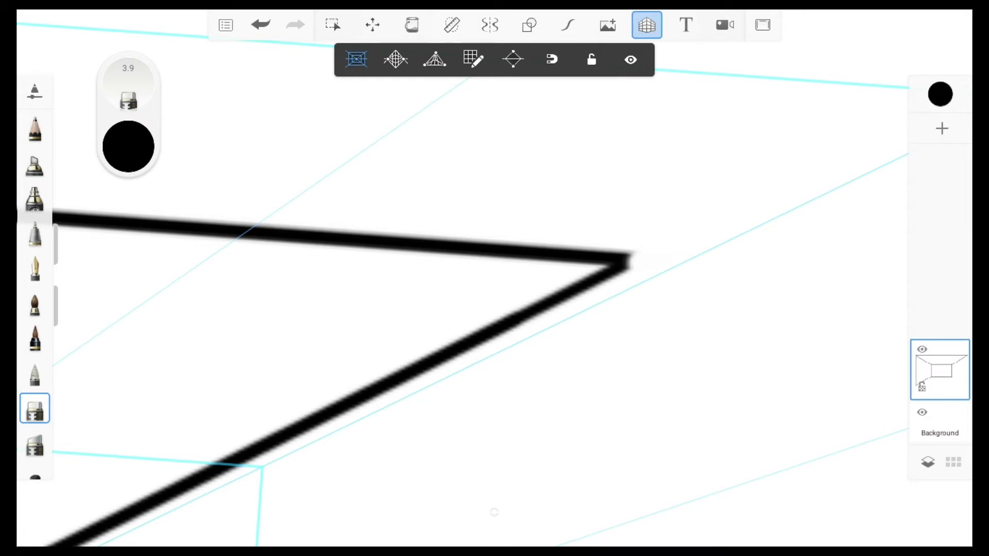
- With the 3.0 black pen, draw the right wall's vertical front edge and lower diagonal and the floor's horizontal front edge
scroll(494, 278, "down", 5)
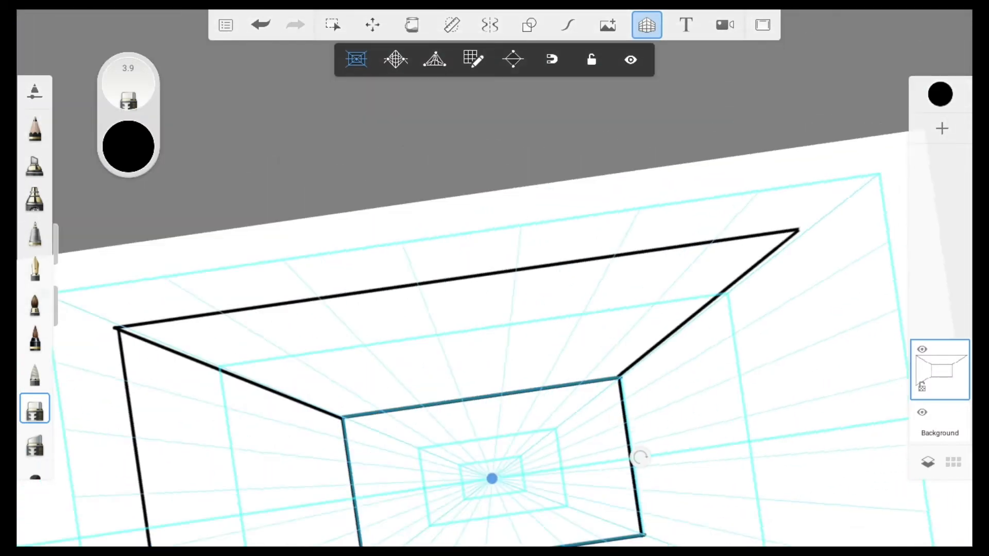
scroll(494, 309, "down", 3)
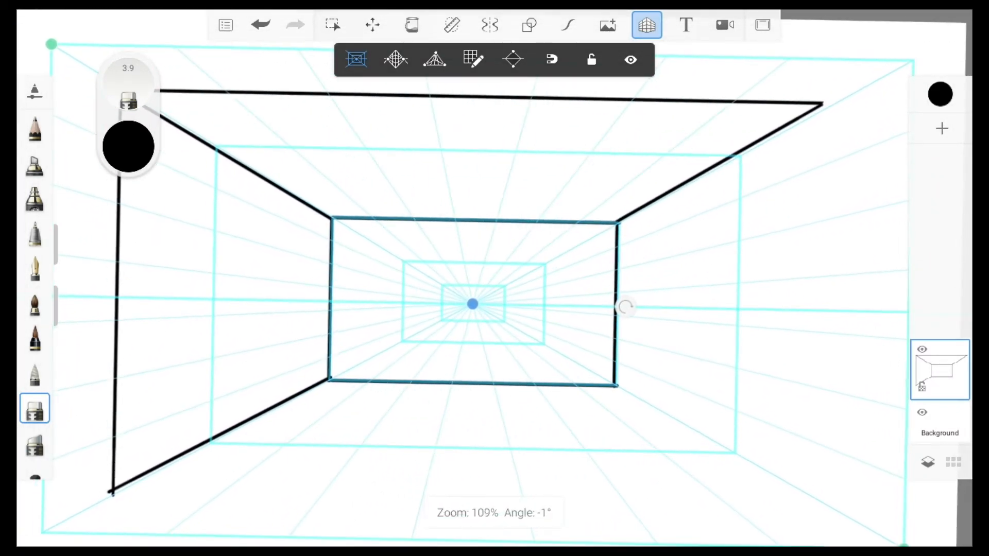
scroll(495, 288, "down", 2)
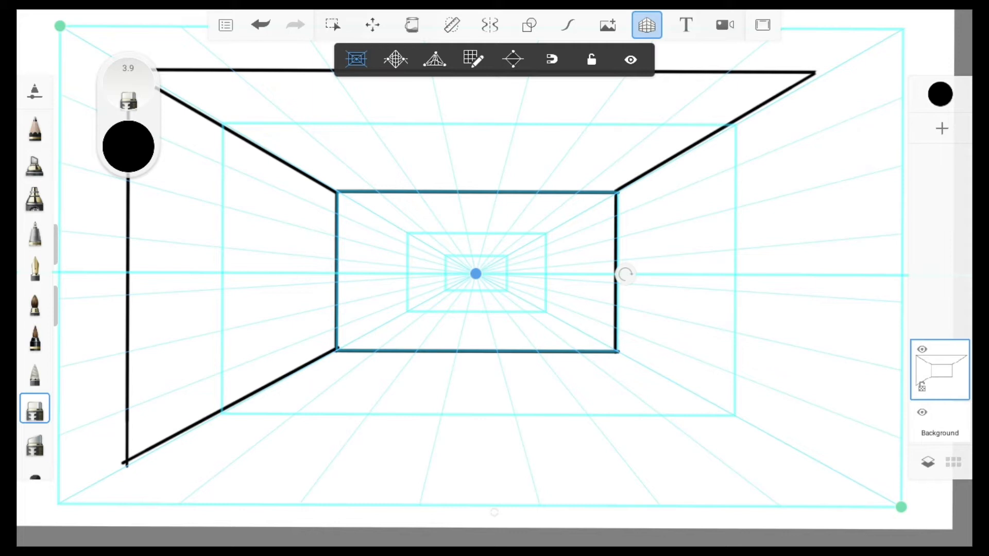
left_click(35, 233)
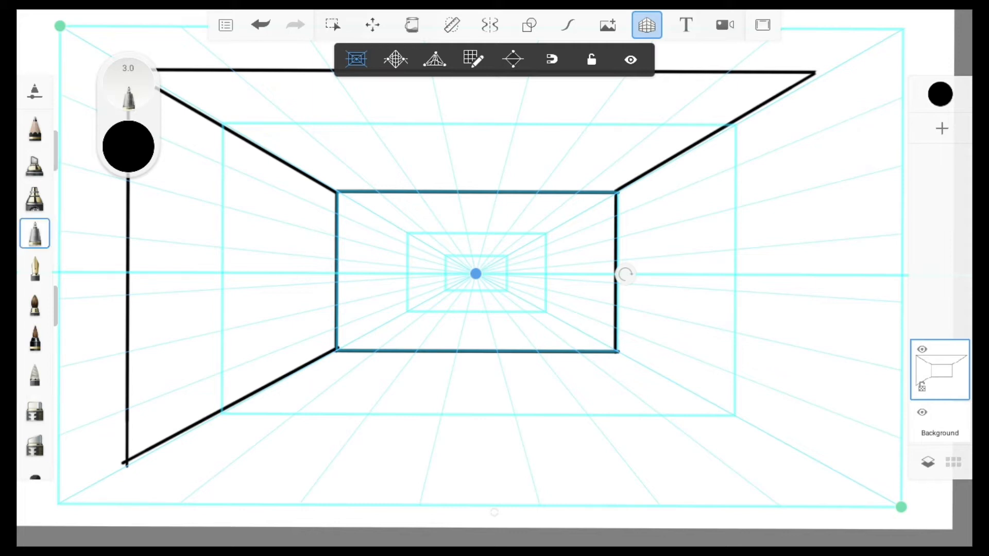
left_click_drag(814, 72, 812, 455)
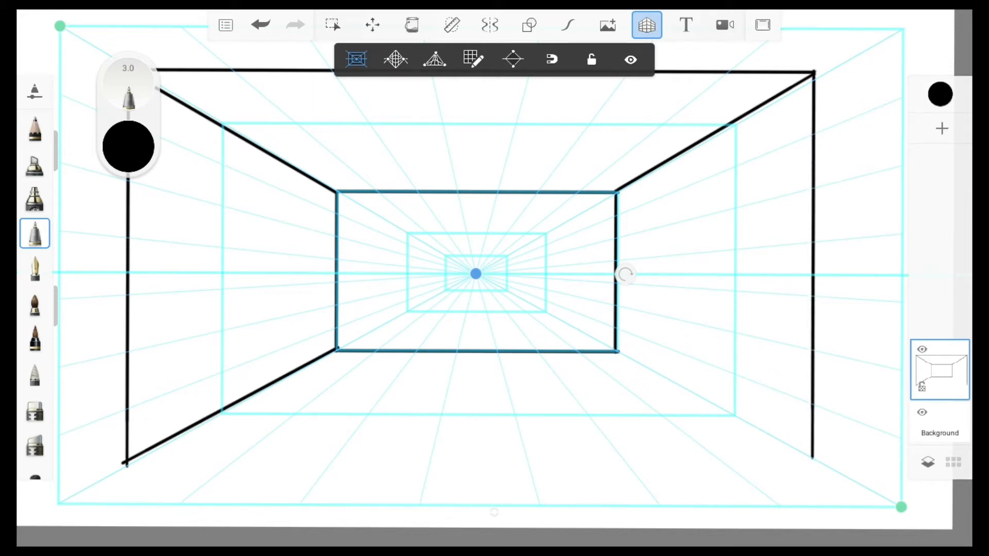
left_click_drag(615, 352, 811, 461)
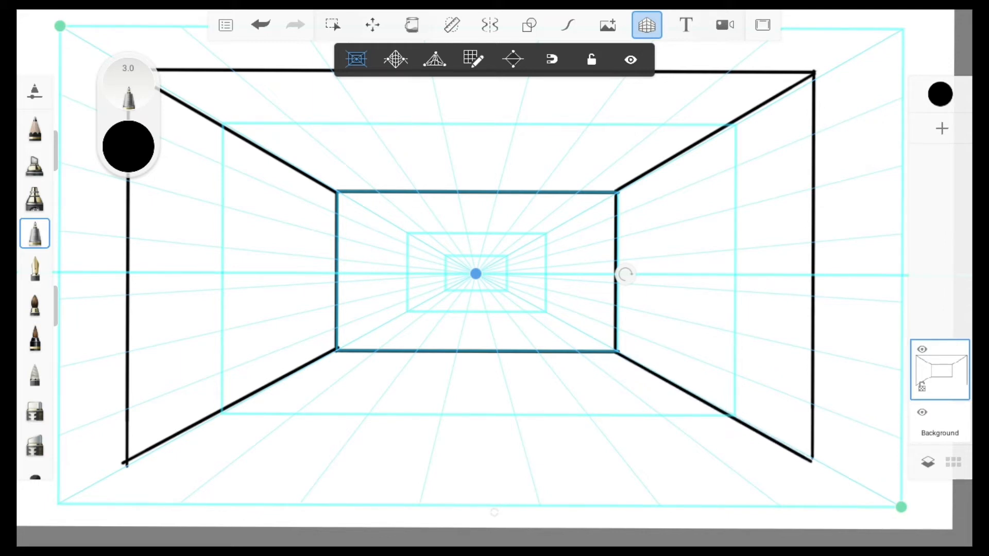
left_click_drag(125, 463, 810, 465)
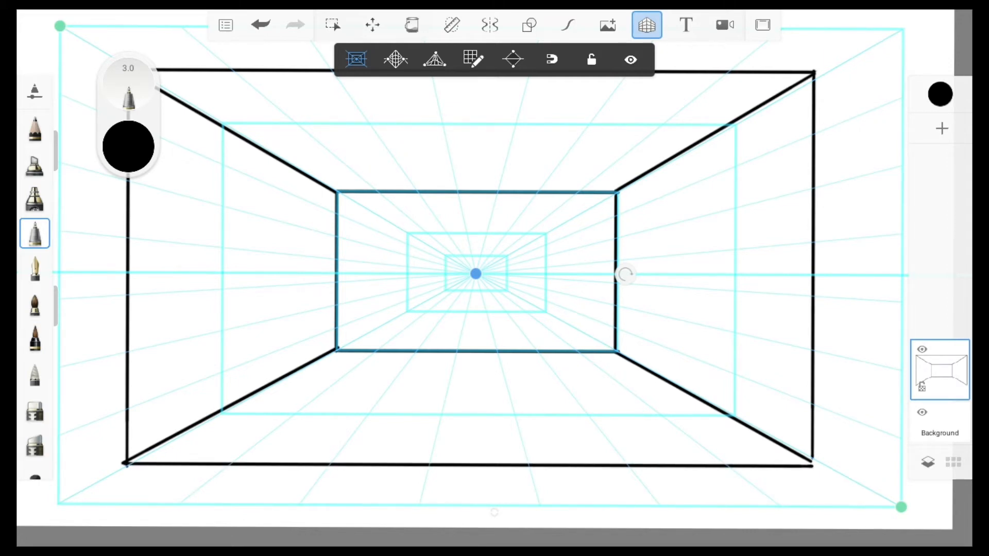
- Close the gaps between the three lines at the floor's front right corner with short pen strokes
scroll(824, 489, "up", 10)
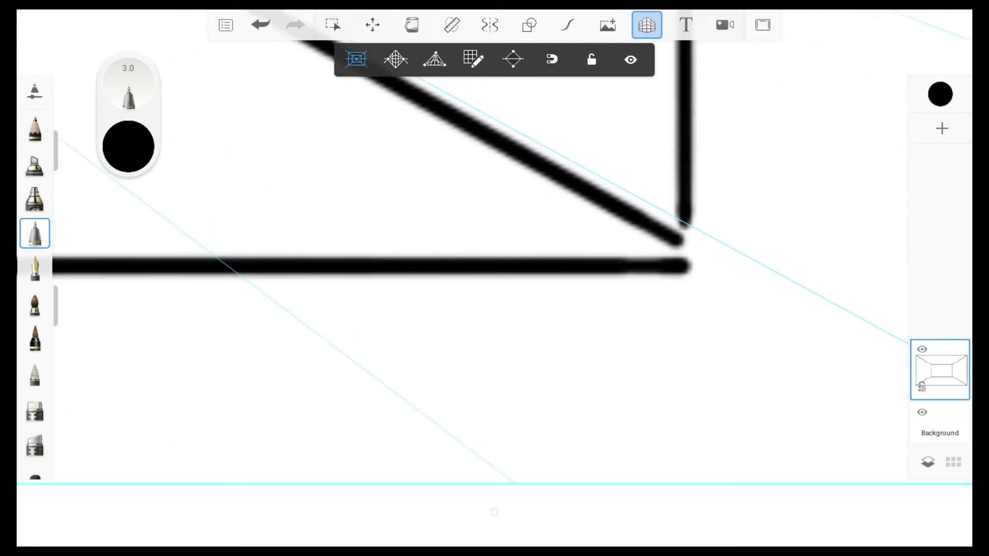
left_click_drag(681, 206, 677, 245)
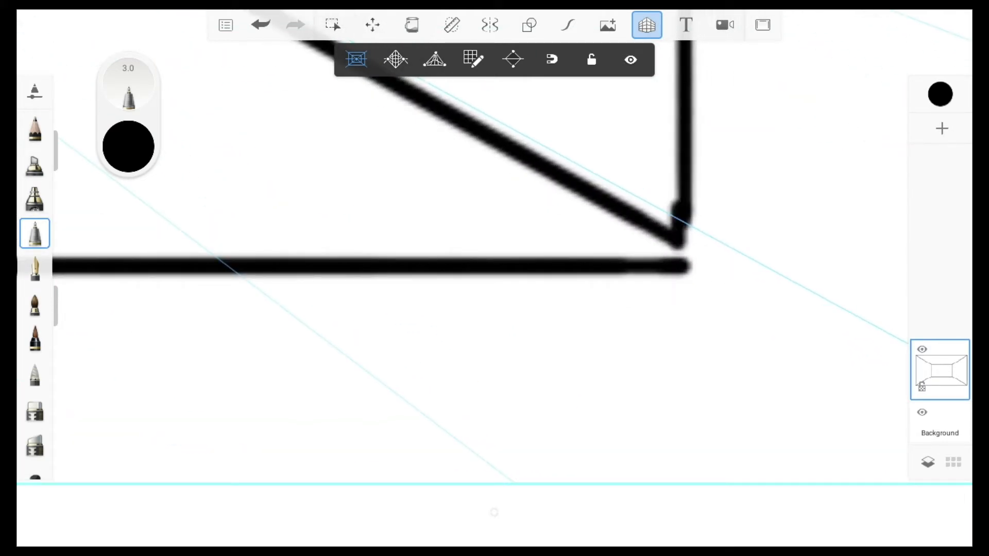
left_click(684, 257)
left_click_drag(684, 222, 683, 263)
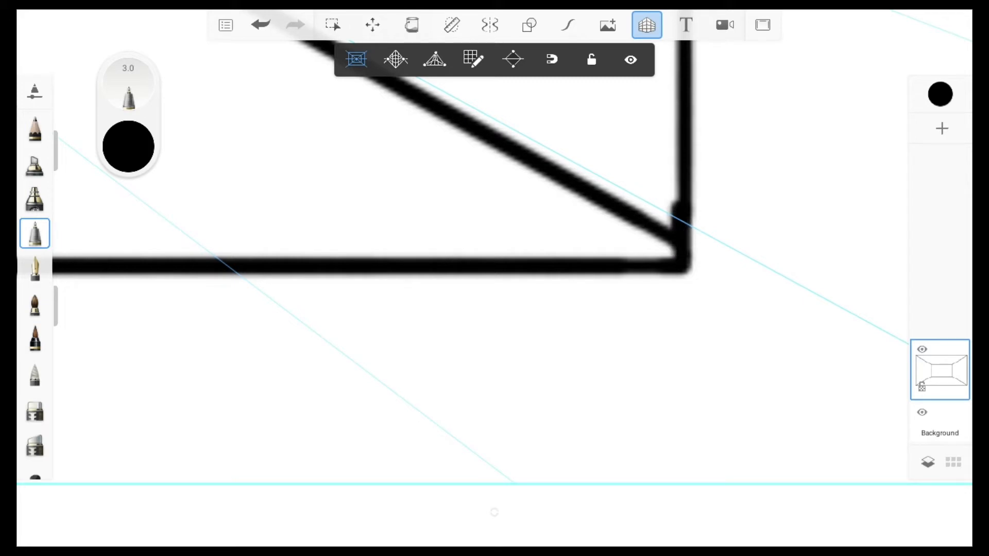
- Fill the left wall with a linear gradient from white through grey to black at the back
scroll(494, 278, "down", 10)
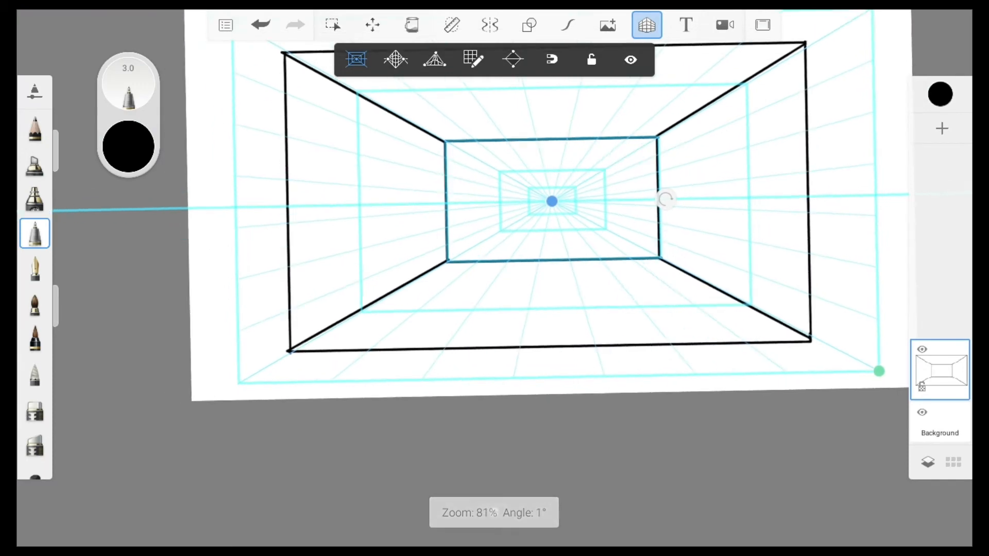
scroll(495, 278, "down", 2)
scroll(495, 278, "up", 4)
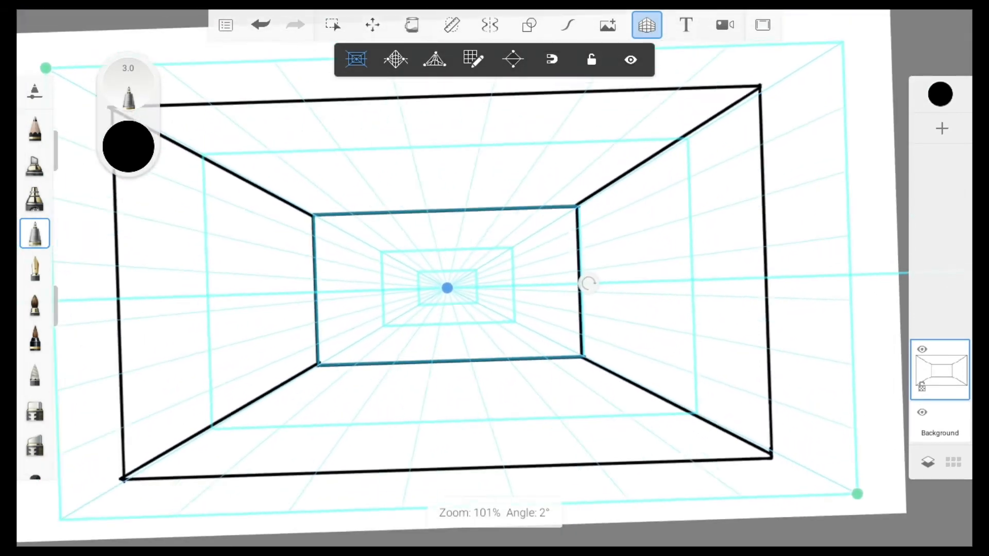
scroll(494, 278, "down", 1)
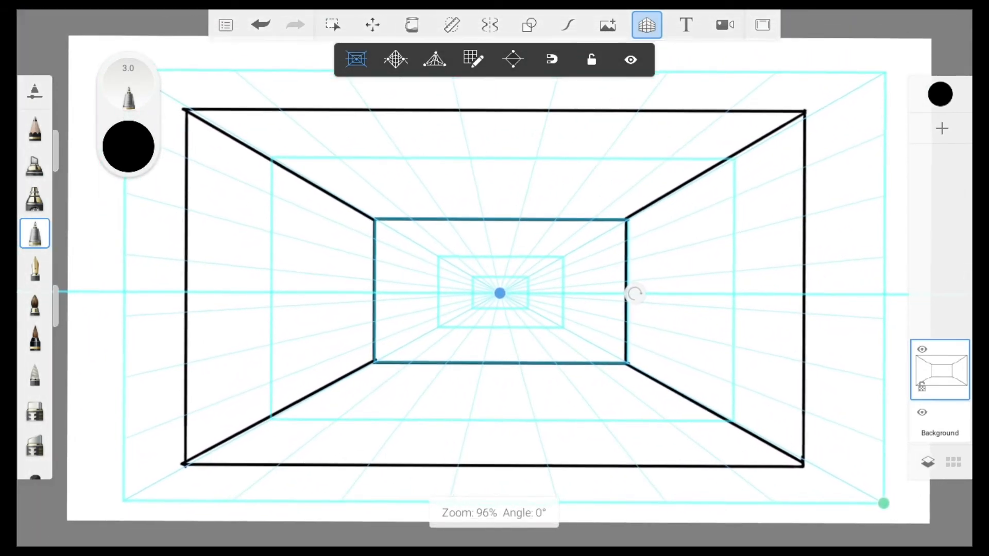
scroll(495, 278, "up", 1)
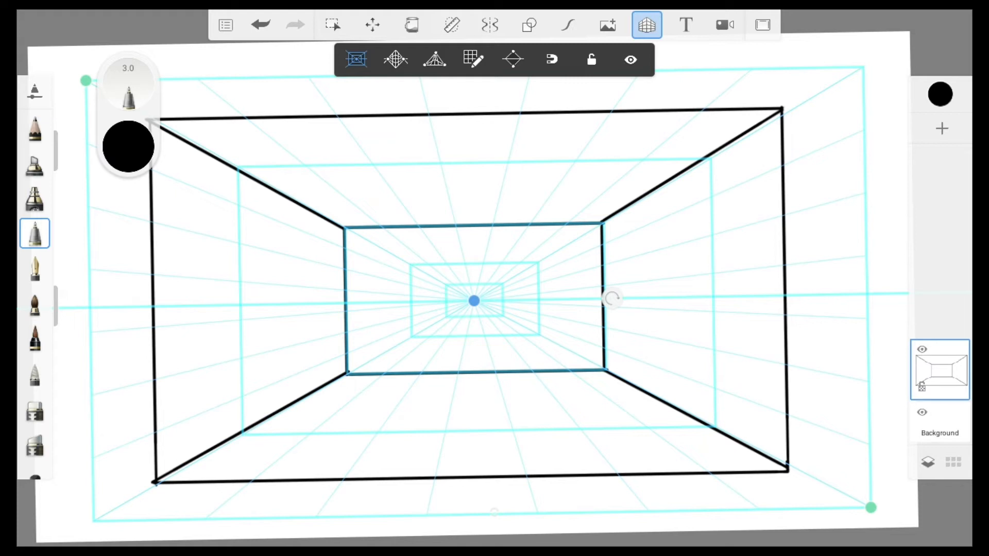
left_click(411, 25)
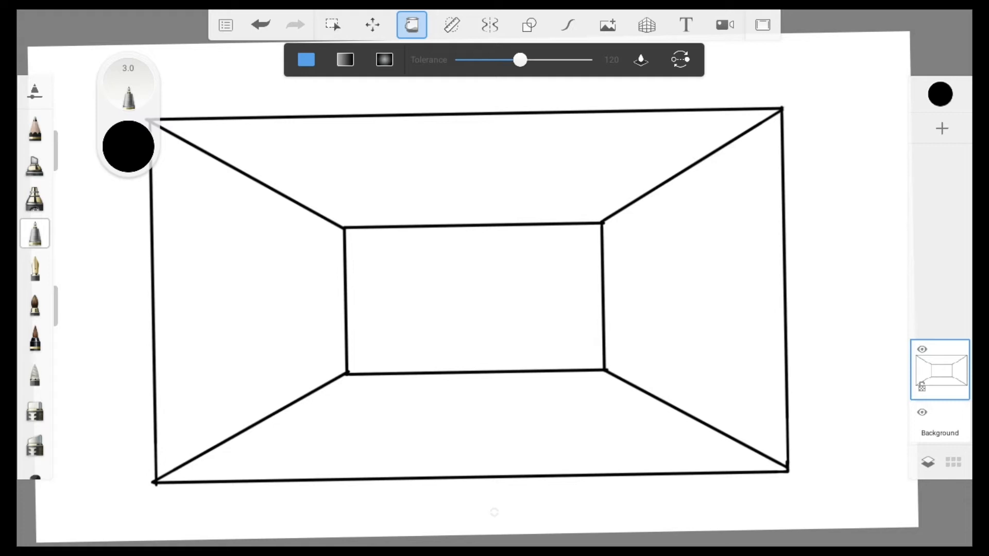
left_click(345, 60)
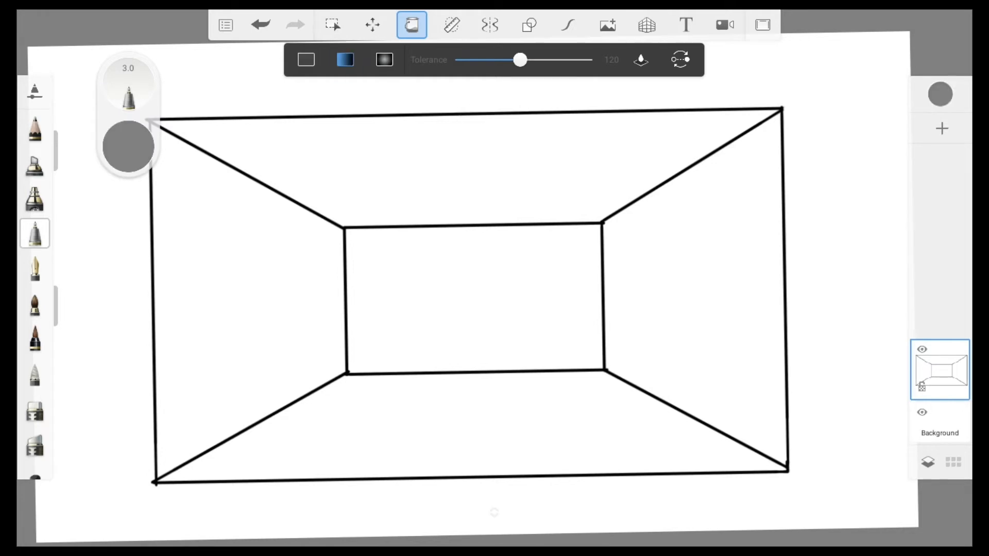
left_click(250, 303)
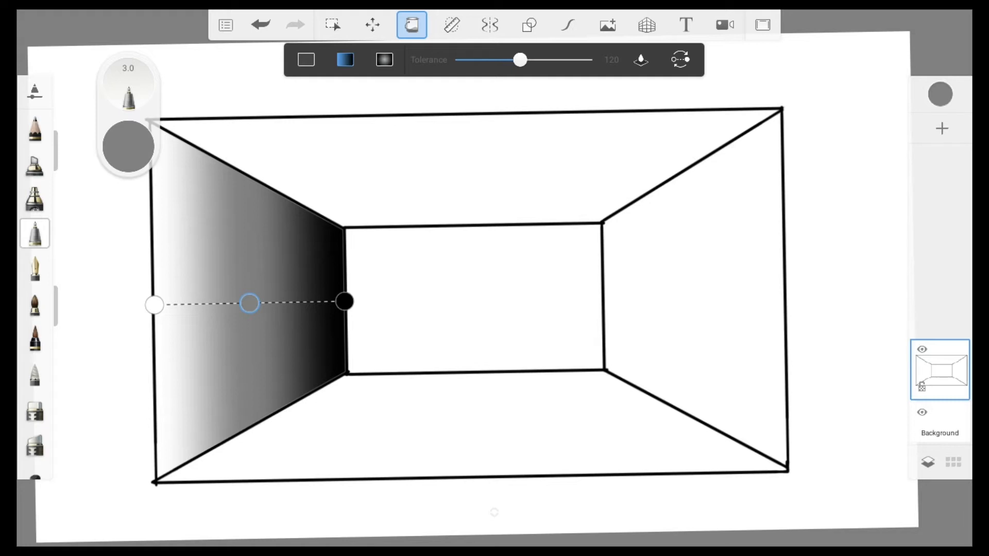
- Try a diagonal direction for the left wall's gradient by moving its handles, and level it horizontally again
left_click_drag(249, 303, 201, 304)
left_click_drag(155, 304, 174, 171)
mouse_move(344, 301)
left_mouse_down()
mouse_move(322, 379)
mouse_move(341, 295)
left_mouse_up()
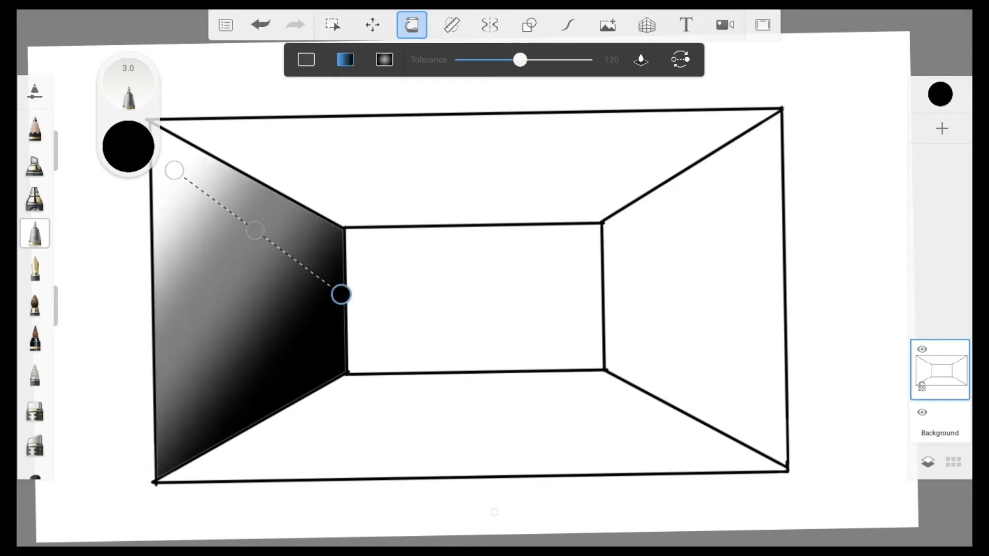
left_click_drag(174, 170, 155, 296)
mouse_move(245, 294)
left_mouse_down()
mouse_move(187, 294)
mouse_move(311, 294)
mouse_move(209, 295)
mouse_move(265, 295)
mouse_move(250, 294)
left_mouse_up()
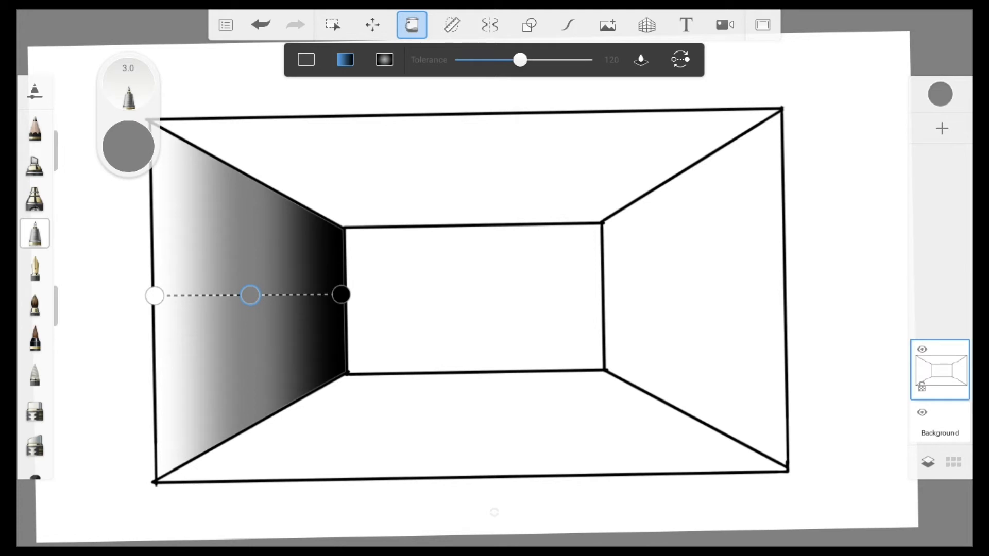
- Set the middle colour of the left wall's gradient to green with hue 116, saturation 100 and luminance 50
left_click_drag(251, 294, 249, 294)
left_click(128, 146)
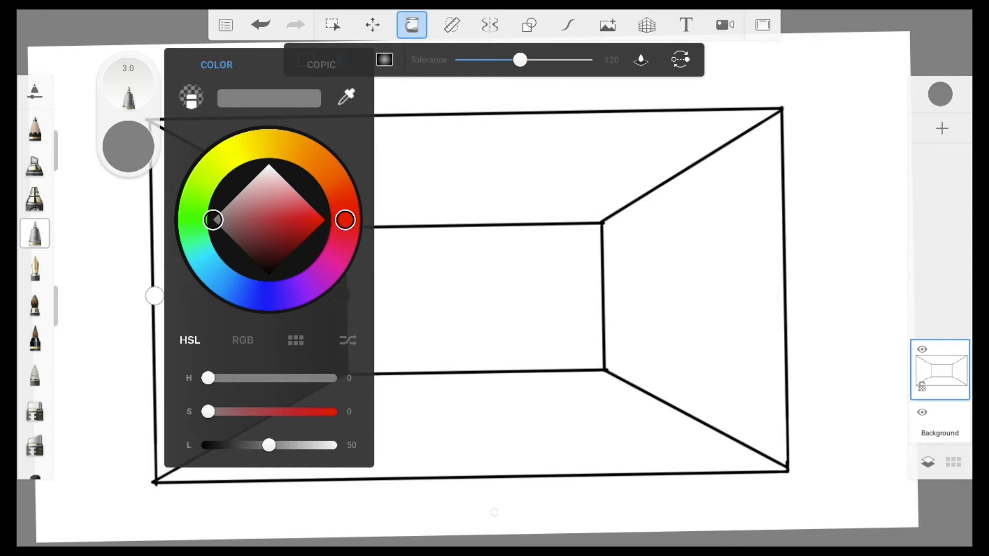
left_click(192, 219)
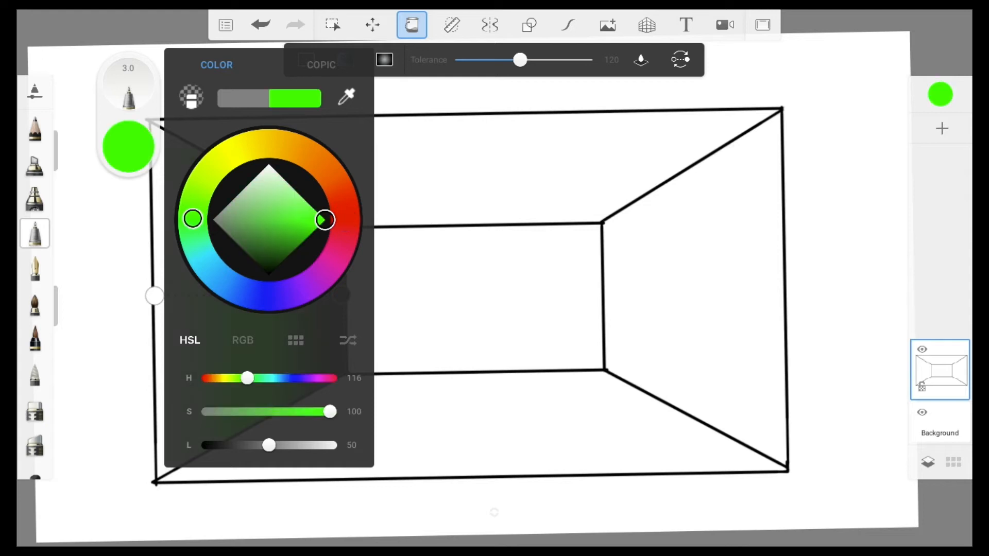
left_click(474, 296)
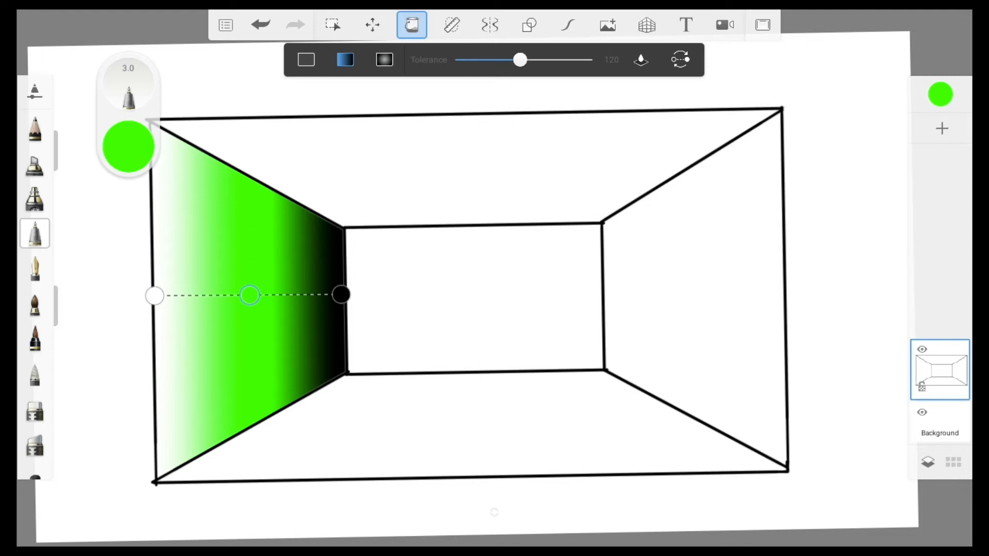
- Set the gradient's colour at the left wall's front edge to yellow with hue 60, saturation 100 and luminance 50
left_click_drag(154, 296, 155, 298)
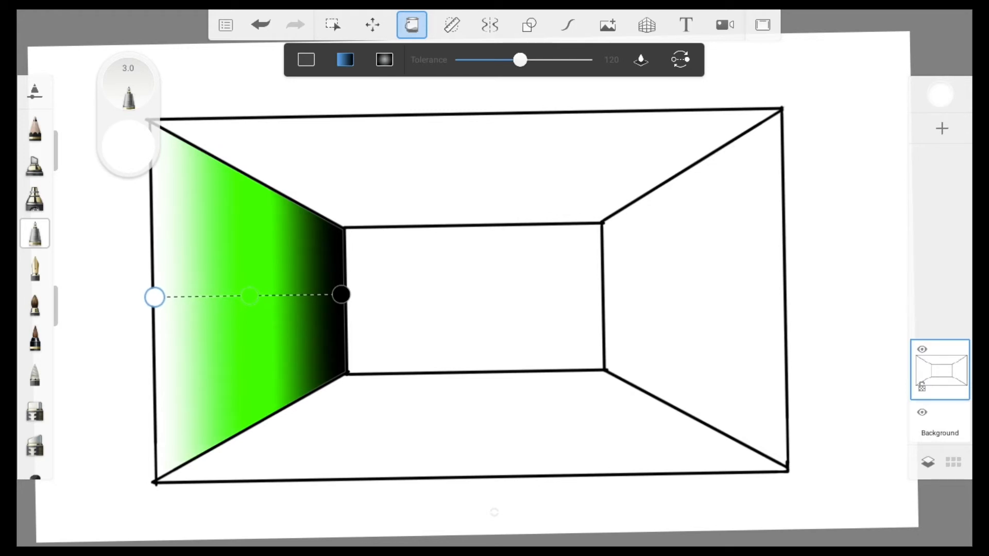
left_click(129, 147)
left_click(231, 153)
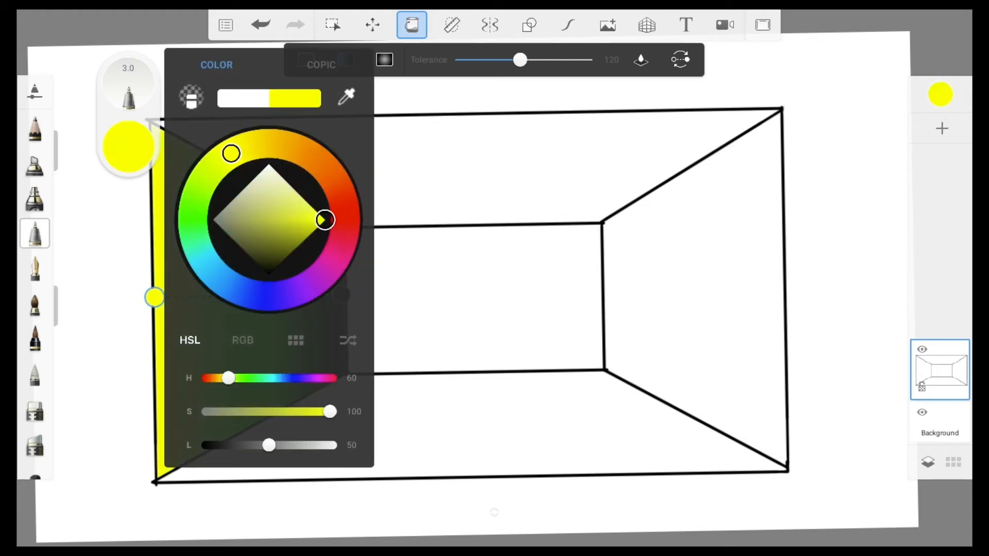
left_click(129, 146)
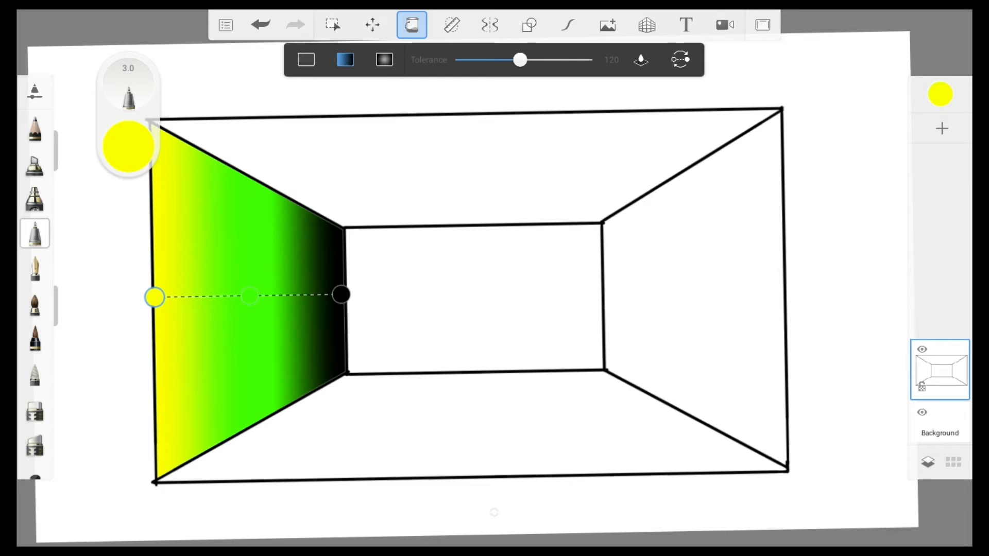
- Move the left wall gradient's end stop onto the back edge and colour it magenta with hue 302, saturation 100 and luminance 50
left_click(341, 294)
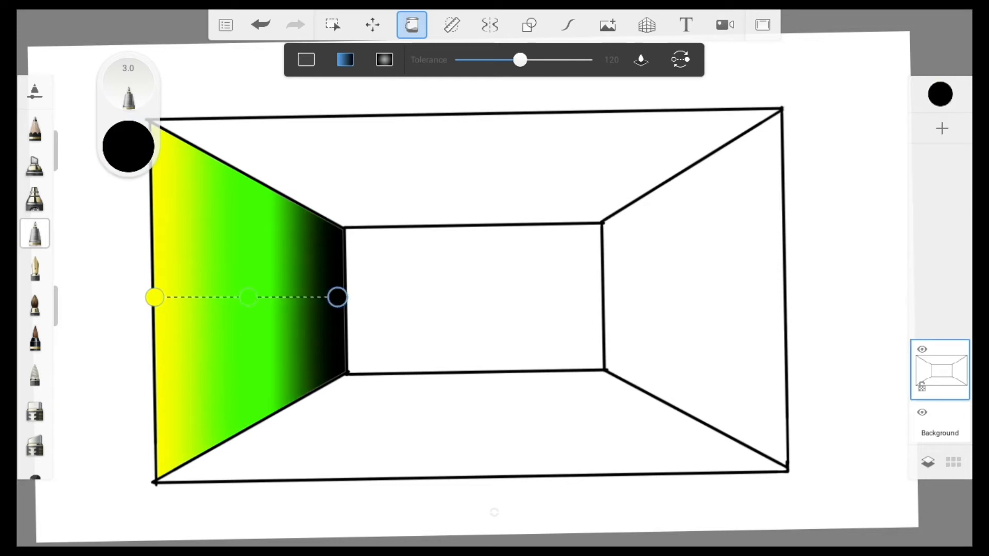
left_click_drag(340, 295, 348, 295)
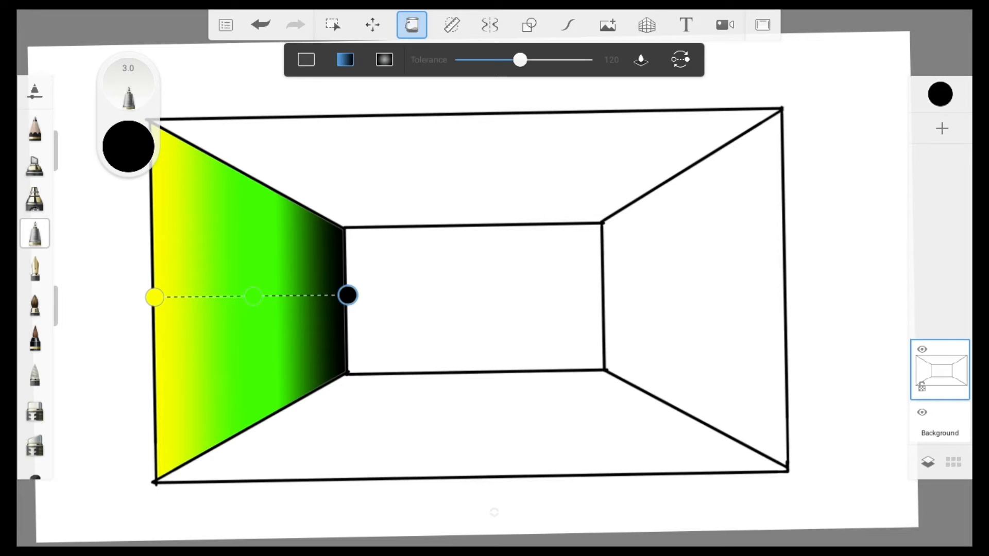
left_click(128, 147)
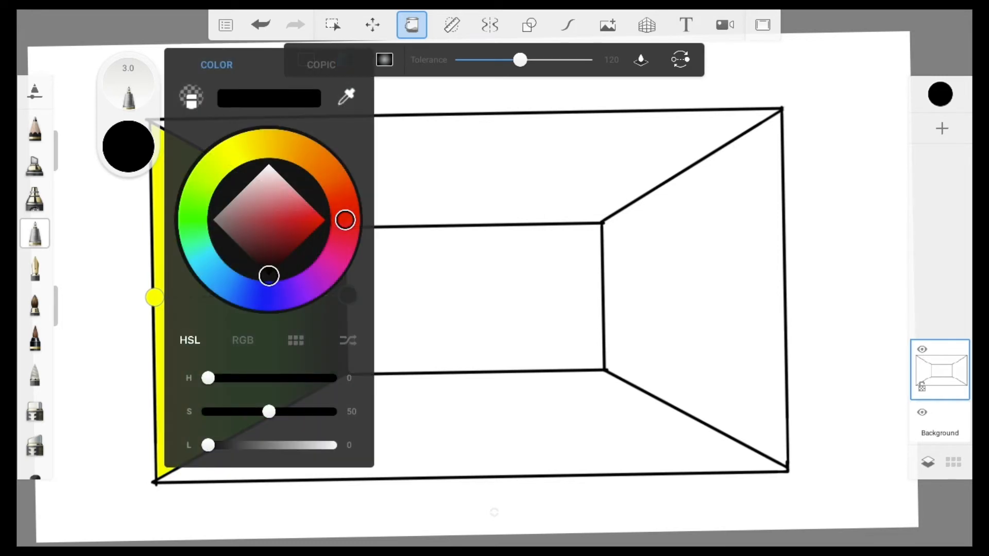
left_click(325, 272)
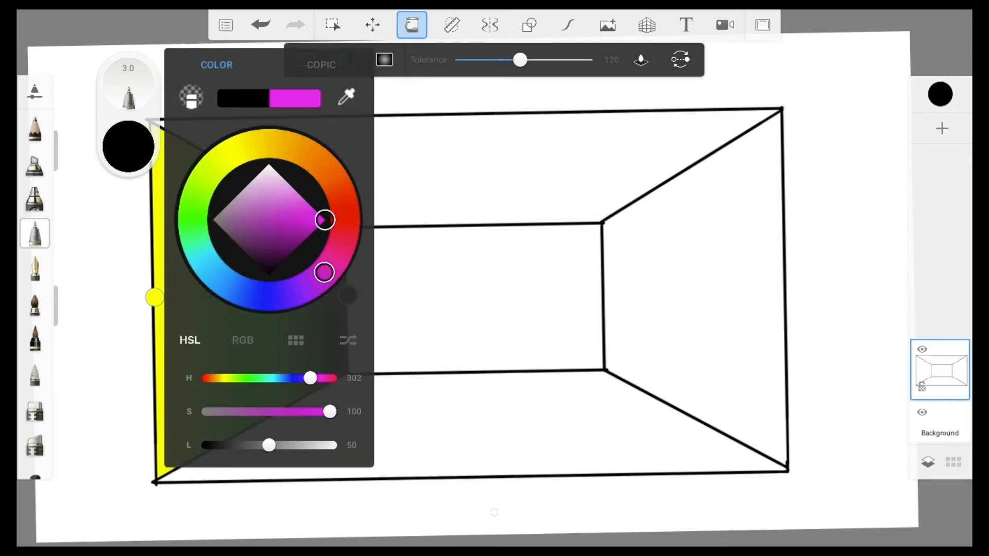
left_click(483, 304)
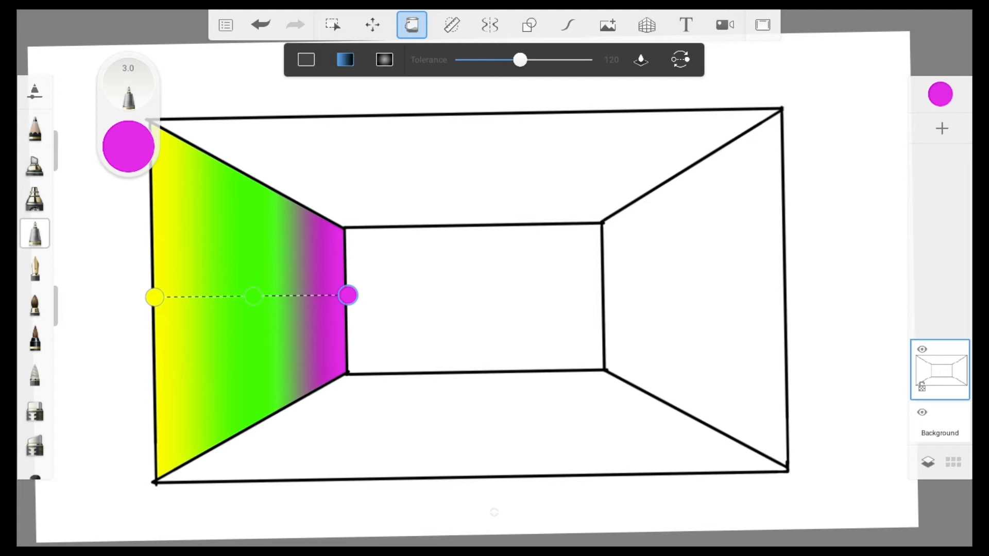
- Add a stop on each side of the left wall gradient's green stop, and colour the one nearer the back black
left_click(206, 297)
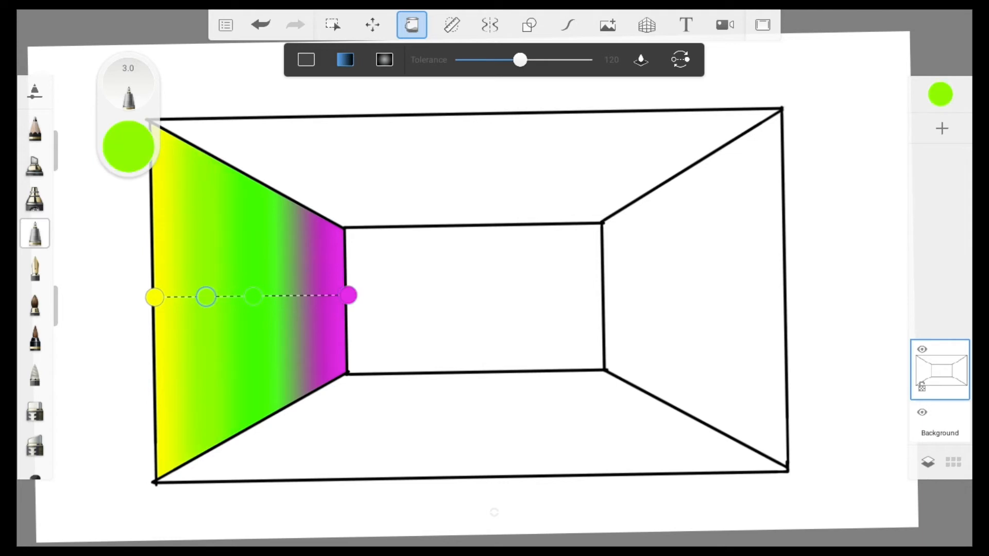
left_click(301, 296)
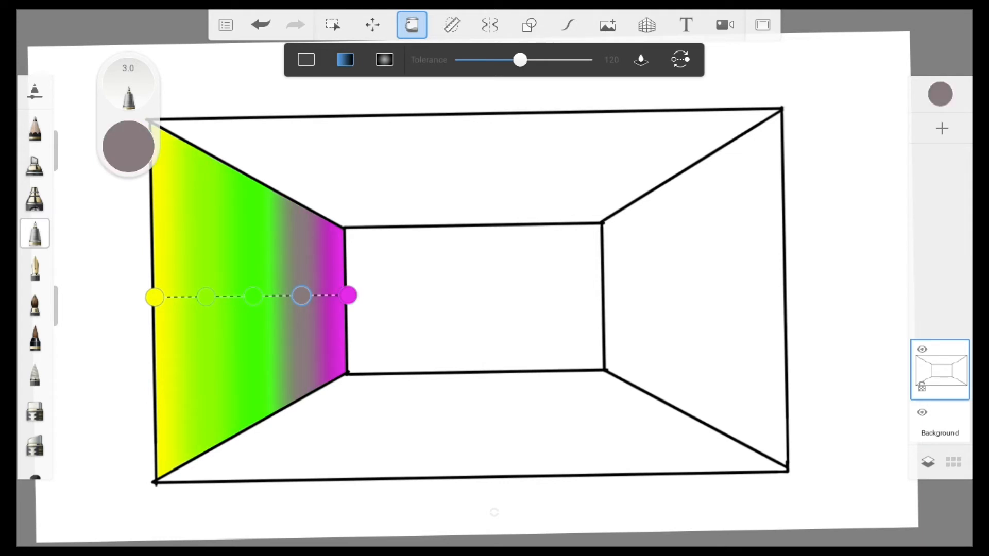
left_click_drag(301, 296, 302, 295)
left_click(129, 146)
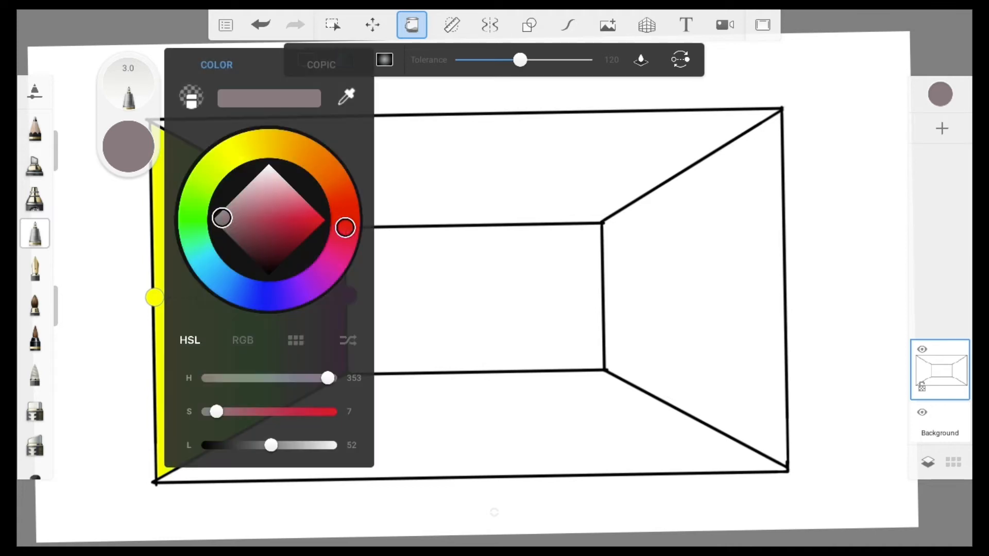
left_click_drag(263, 227, 269, 276)
left_click(484, 296)
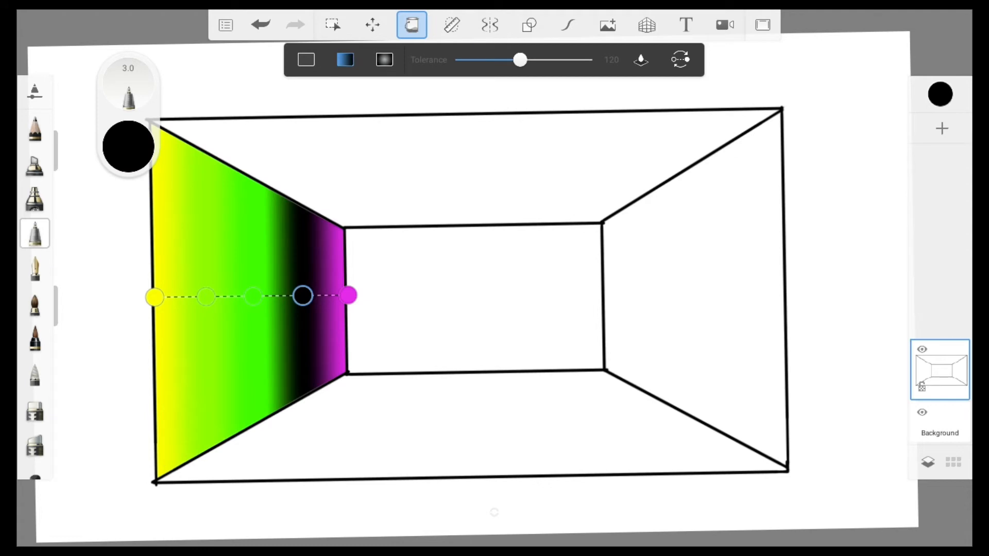
- Colour the left wall's gradient stop between yellow and green light blue
left_click(206, 297)
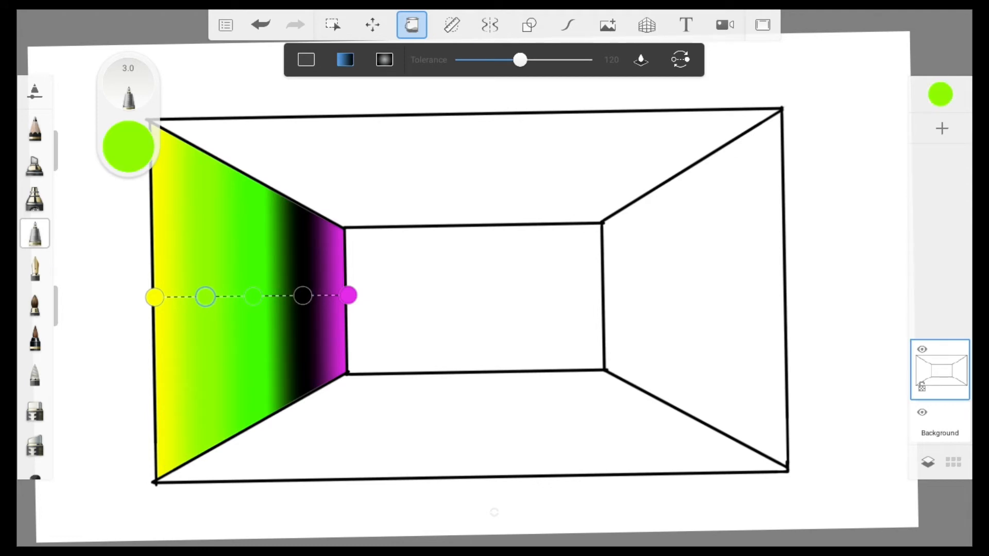
left_click(128, 146)
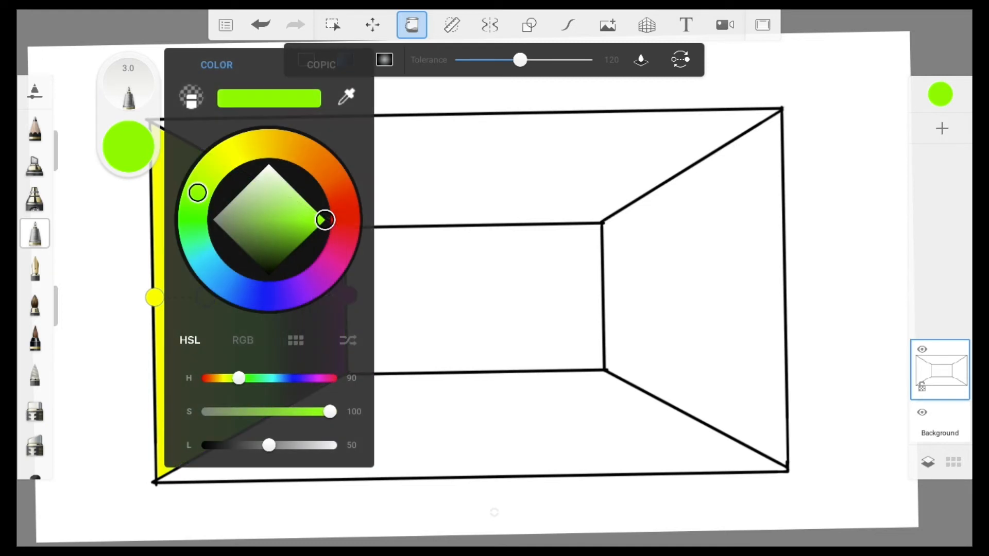
left_click(220, 281)
left_click(484, 296)
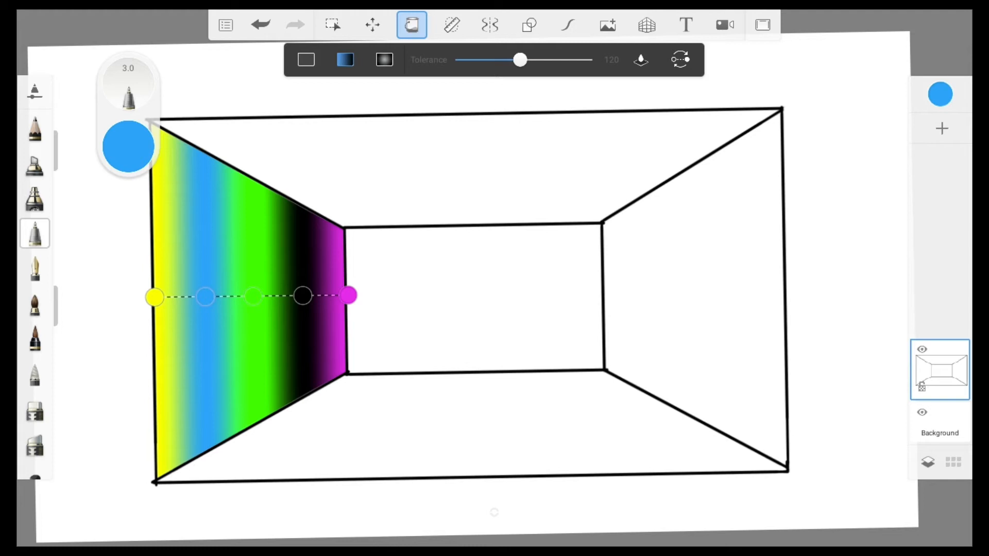
- Remove the blue stop from the left wall's gradient and shift the green and black stops towards the front edge
left_click_drag(204, 297, 202, 387)
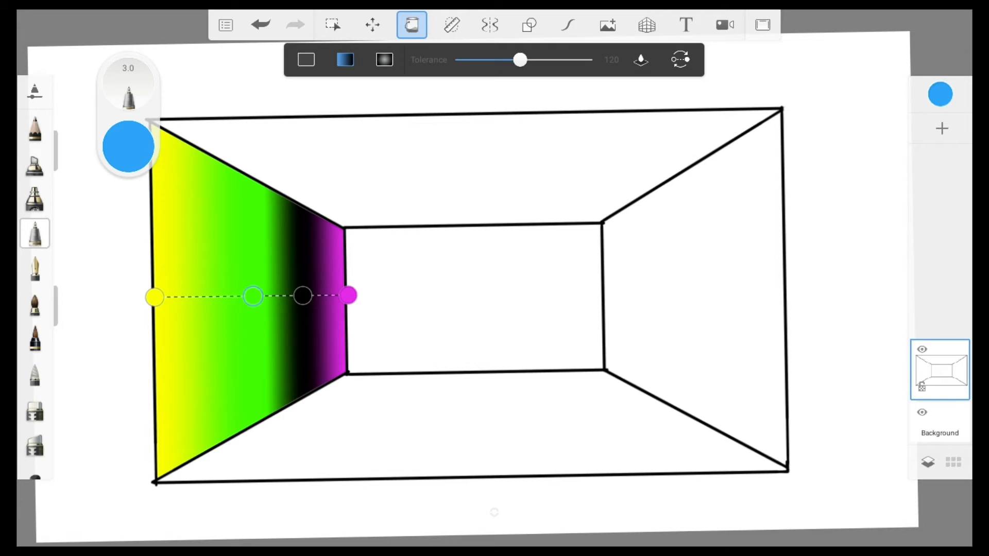
left_click_drag(252, 296, 196, 297)
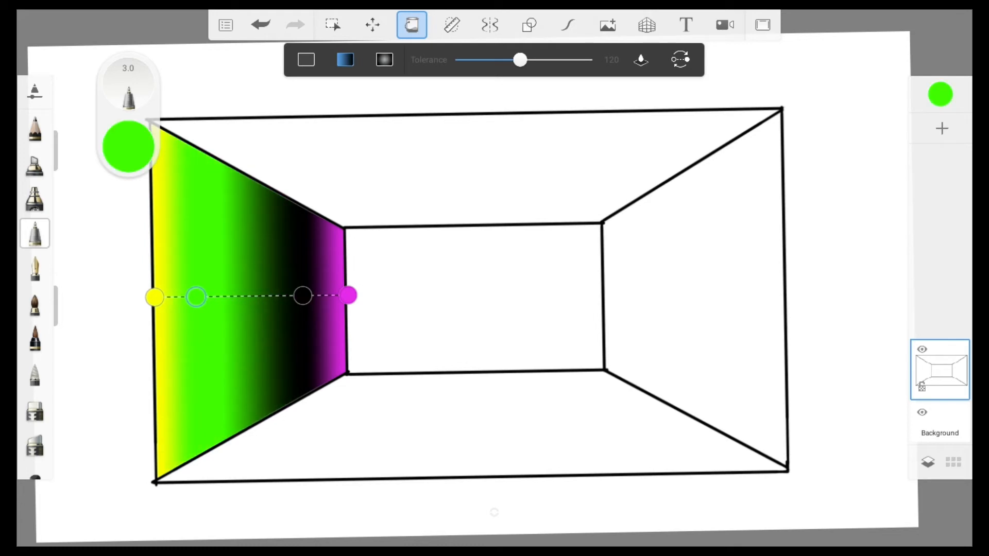
left_click_drag(303, 295, 290, 295)
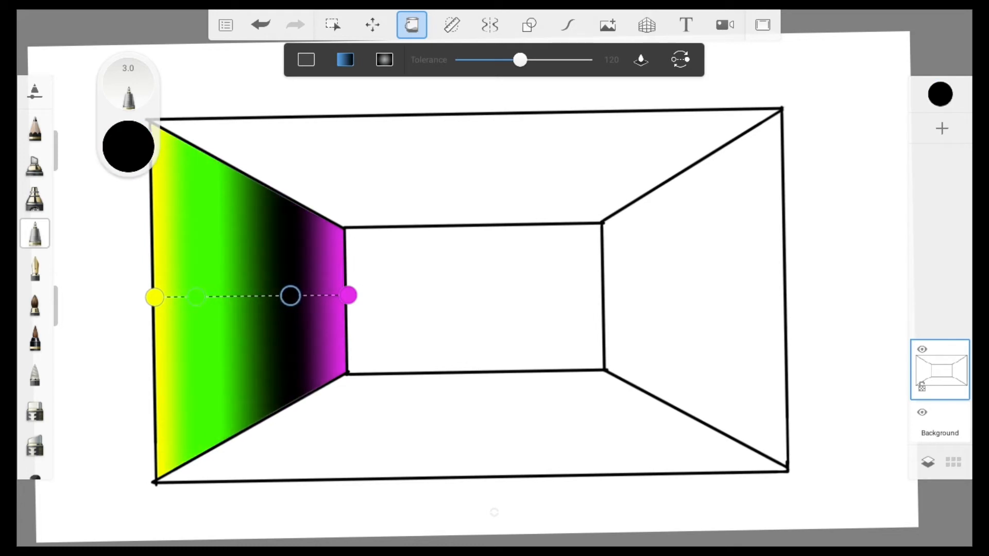
left_click_drag(196, 297, 209, 296)
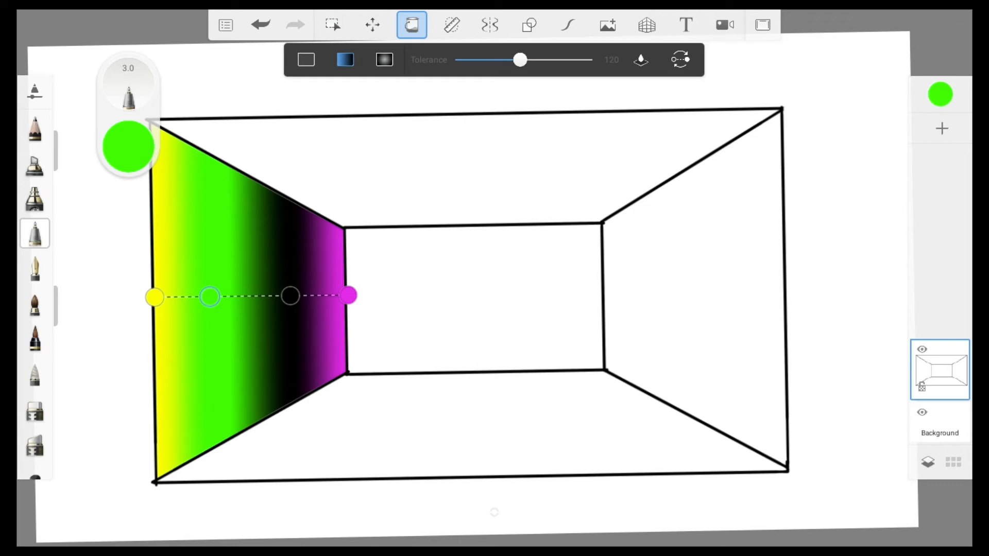
- Fill the right wall with the same gradient, reversed to run horizontally from magenta at the back edge to yellow at the front
left_click(694, 296)
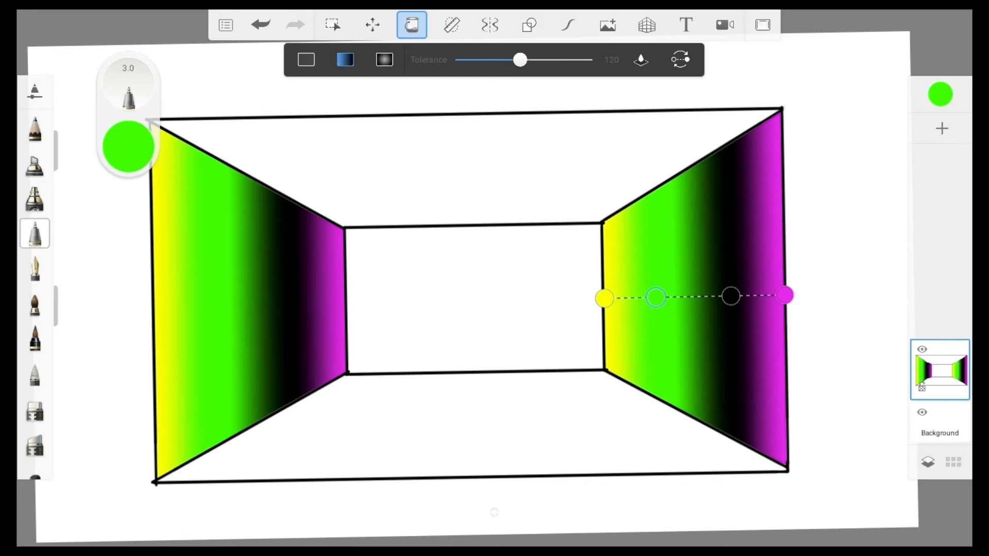
left_click_drag(784, 295, 652, 214)
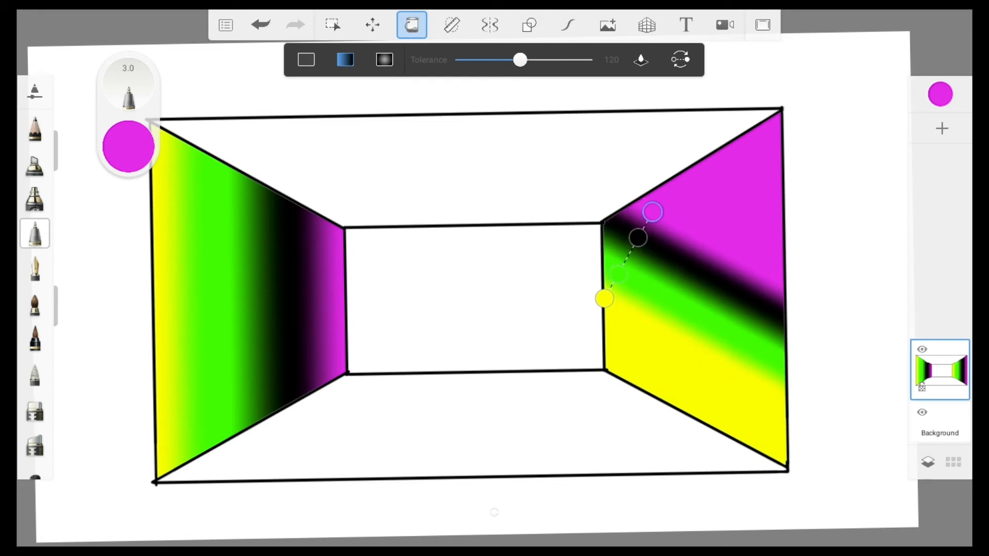
left_click_drag(604, 298, 787, 301)
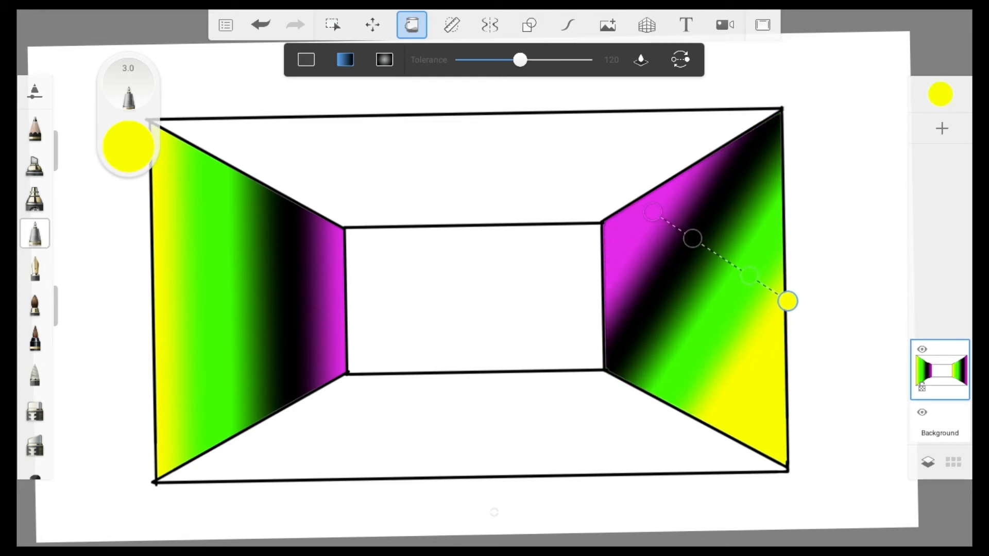
left_click_drag(653, 213, 604, 292)
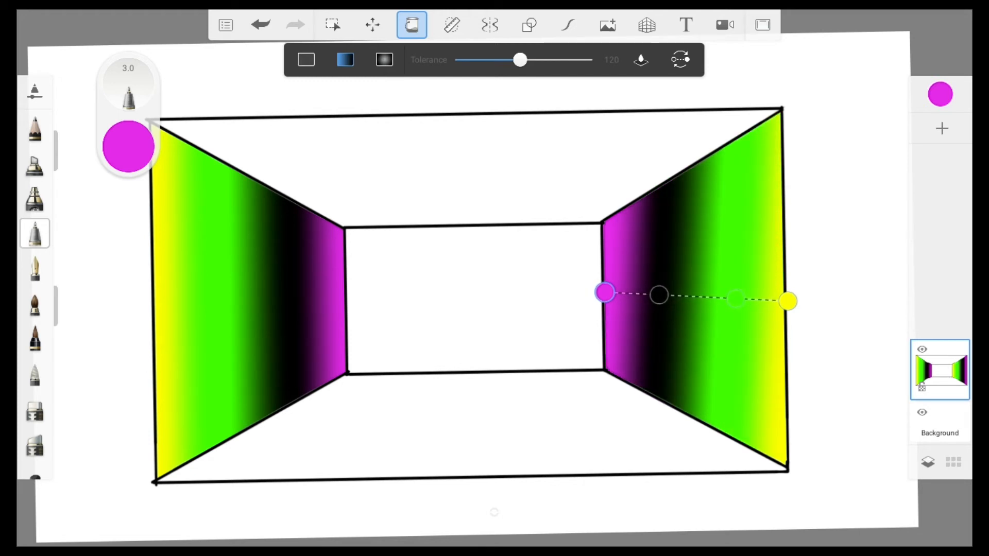
left_click_drag(788, 301, 778, 295)
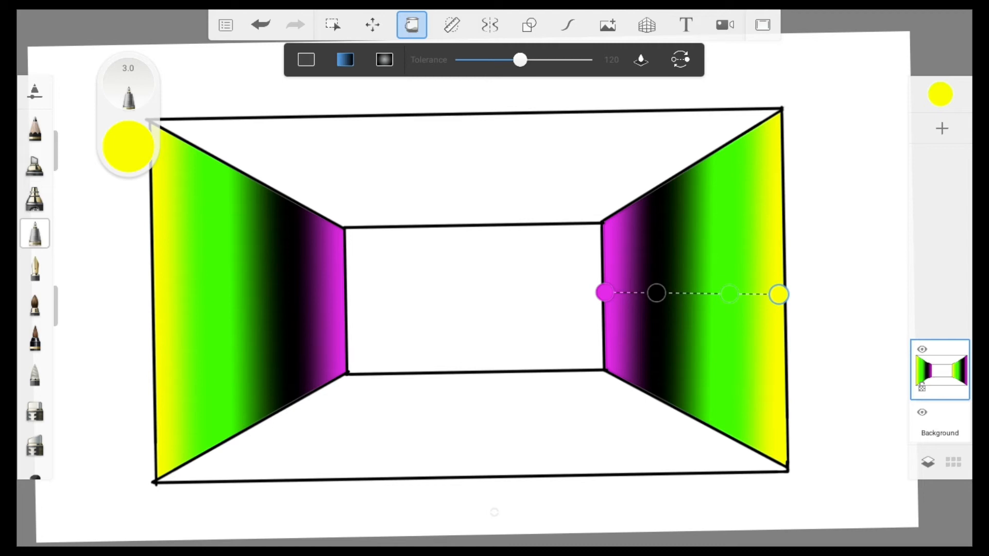
- Fill the ceiling with the gradient and turn it vertical, with yellow at the front edge and magenta at the back
left_click(471, 169)
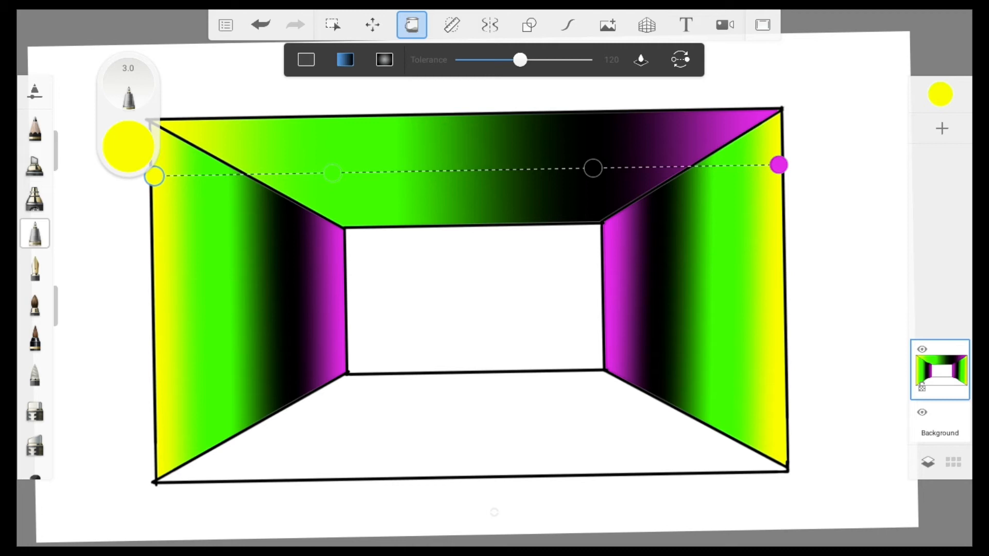
left_click_drag(155, 176, 470, 114)
left_click_drag(778, 164, 473, 224)
left_click(470, 114)
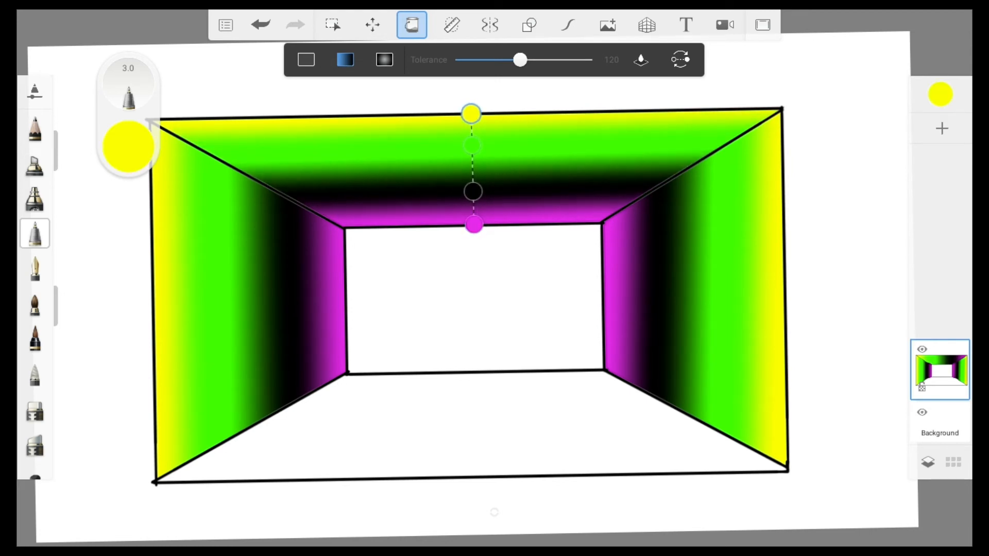
left_click_drag(470, 114, 470, 116)
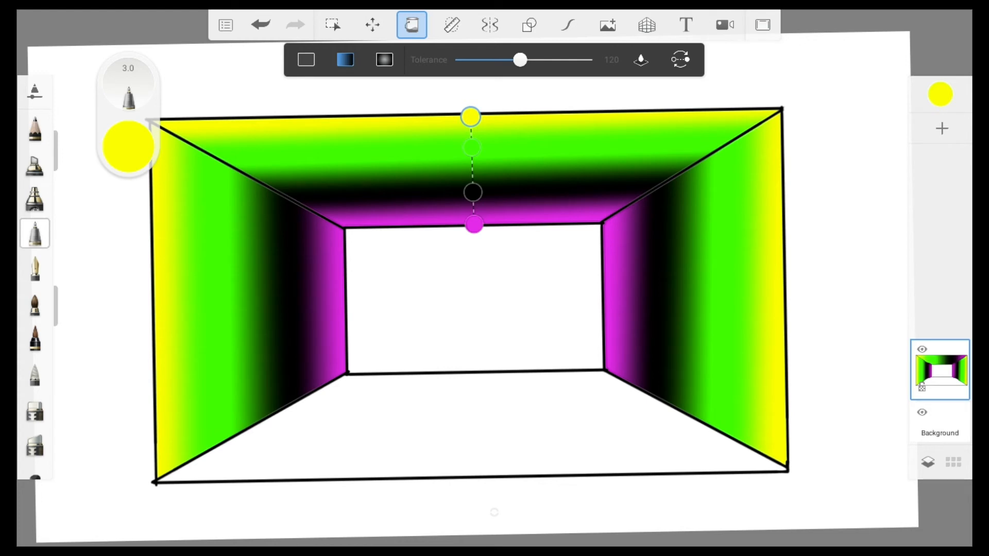
left_click_drag(474, 225, 473, 220)
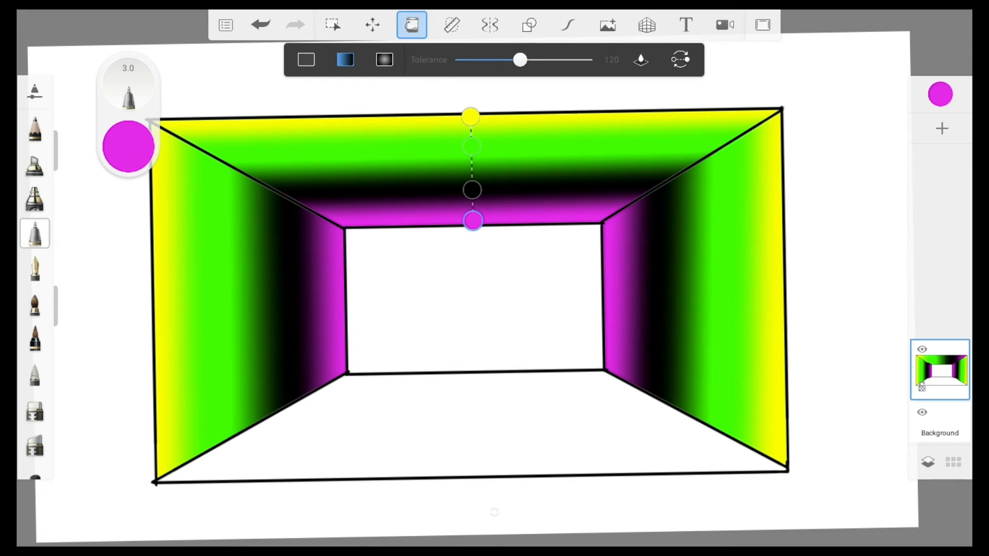
- Fill the floor with the gradient and turn it vertical, with yellow at the front edge and magenta at the back wall
left_click(472, 456)
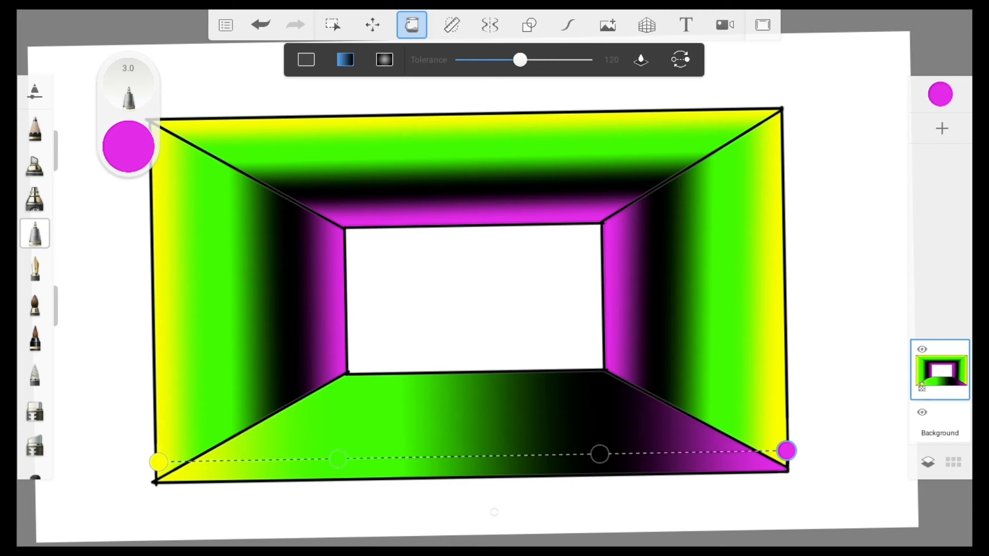
left_click_drag(158, 461, 480, 479)
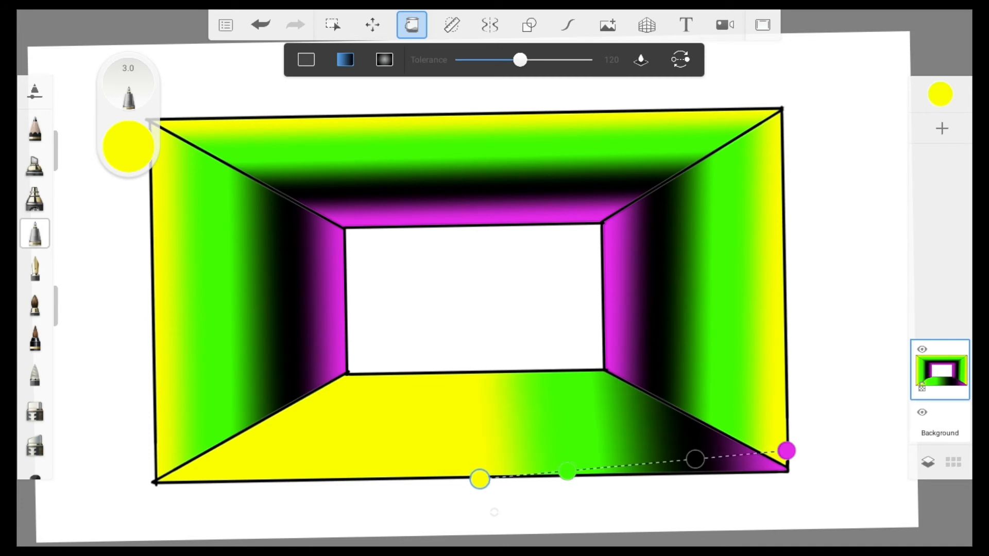
left_click_drag(787, 451, 477, 375)
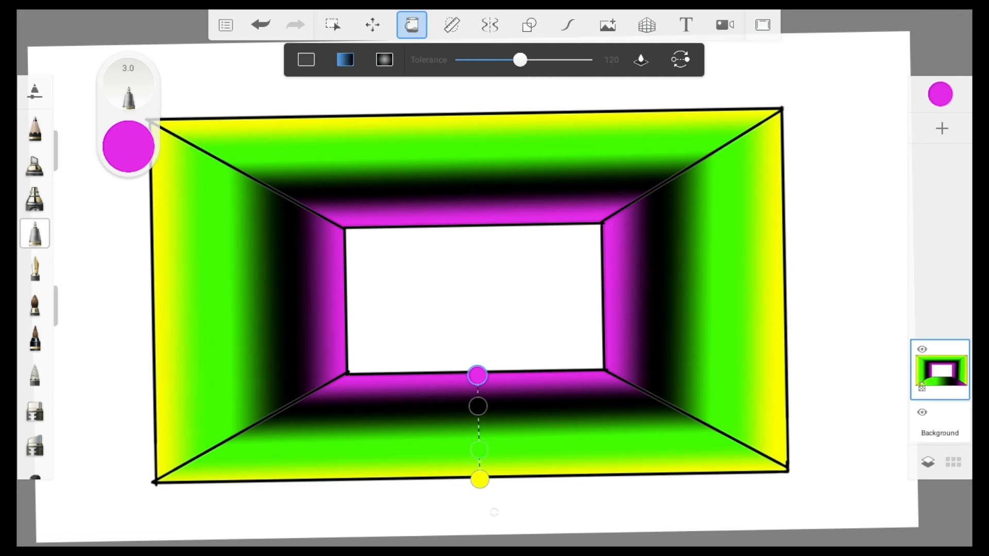
- Fill the back wall with the gradient and remove its green and black stops, keeping a full-width blend from yellow to magenta
left_click(474, 301)
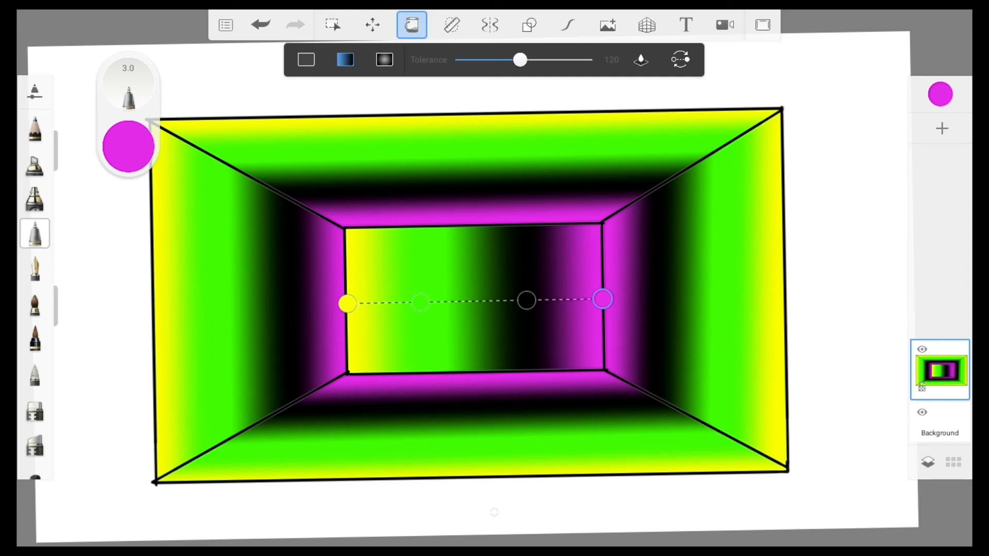
left_click_drag(420, 302, 422, 355)
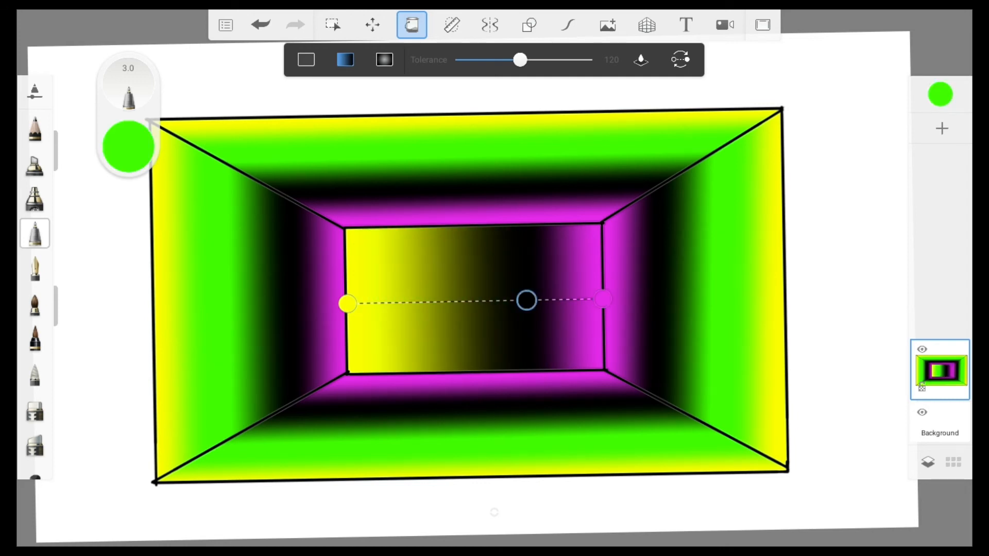
left_click_drag(603, 299, 547, 308)
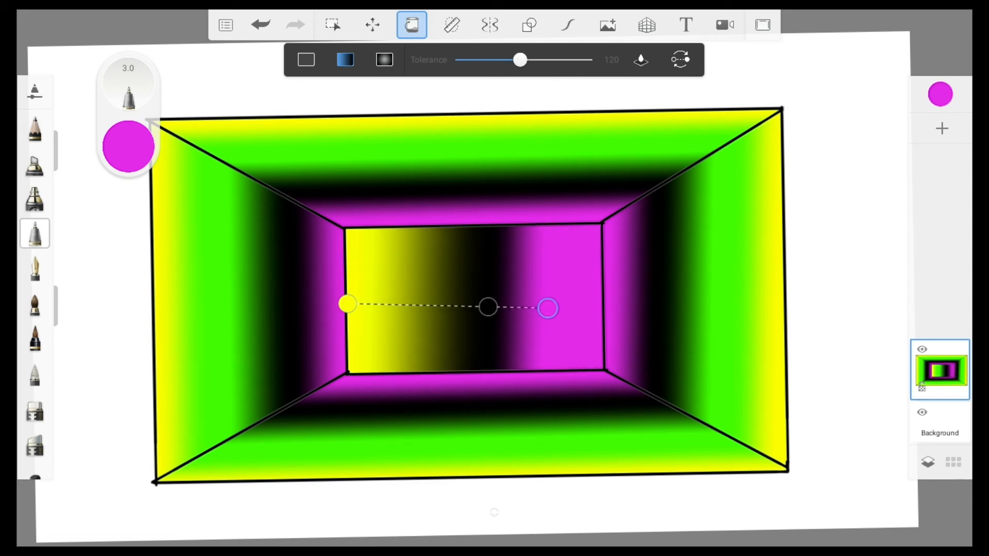
left_click_drag(487, 307, 489, 361)
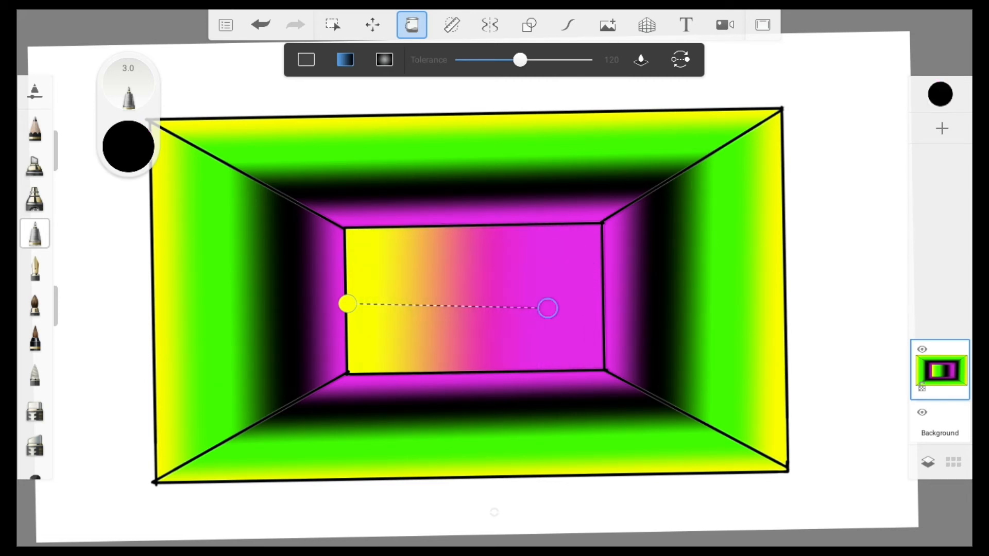
left_click_drag(548, 308, 603, 301)
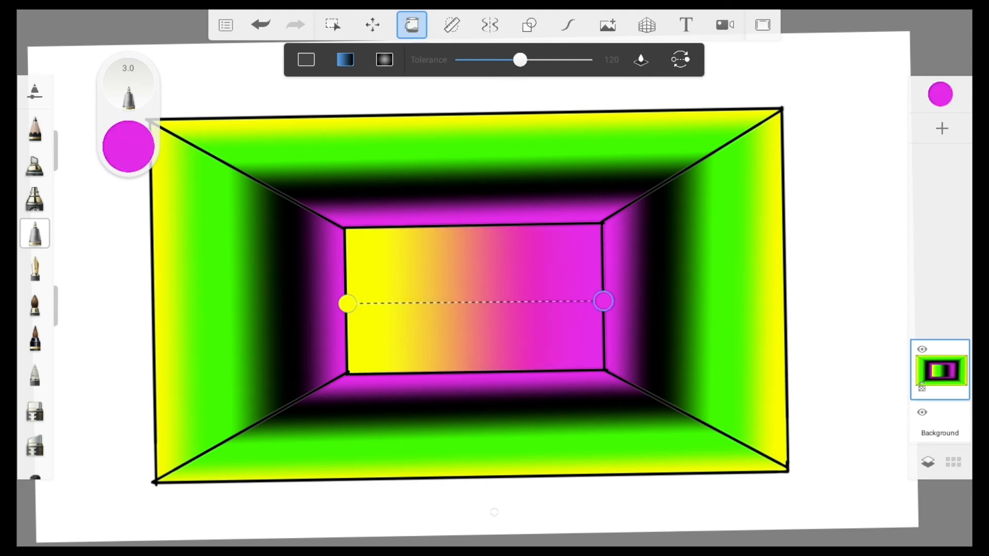
- Add three intermediate stops along the back wall's yellow-to-magenta gradient
left_click(412, 303)
left_click(484, 302)
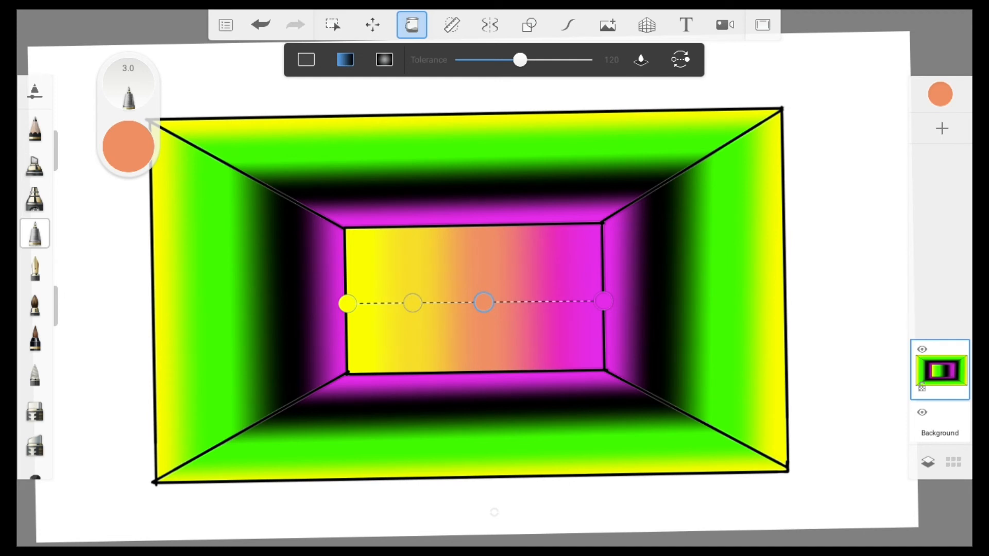
left_click(531, 302)
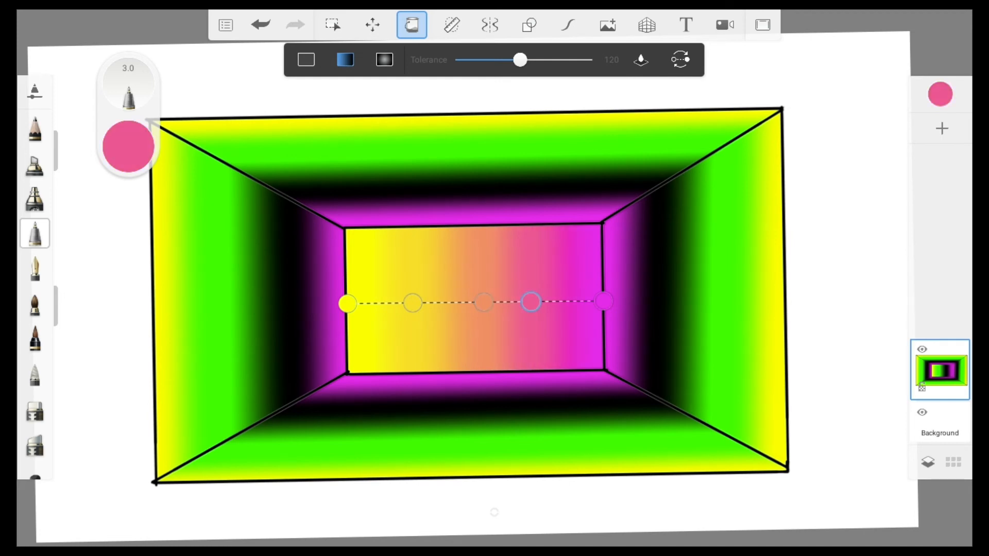
- Recolour the first intermediate stop of the back wall's gradient, beside the yellow end, to red
left_click(412, 303)
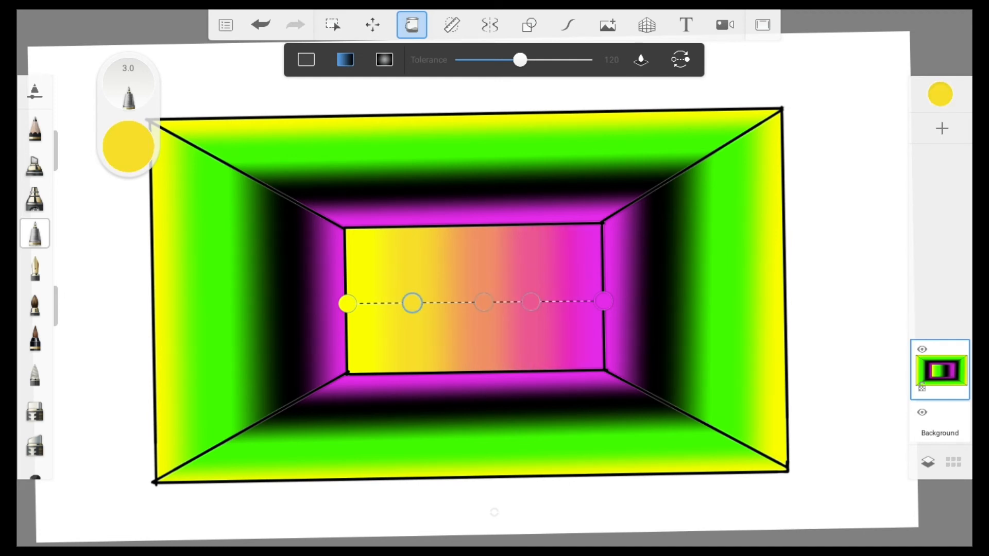
left_click(128, 147)
left_click_drag(262, 144, 345, 228)
left_click(128, 146)
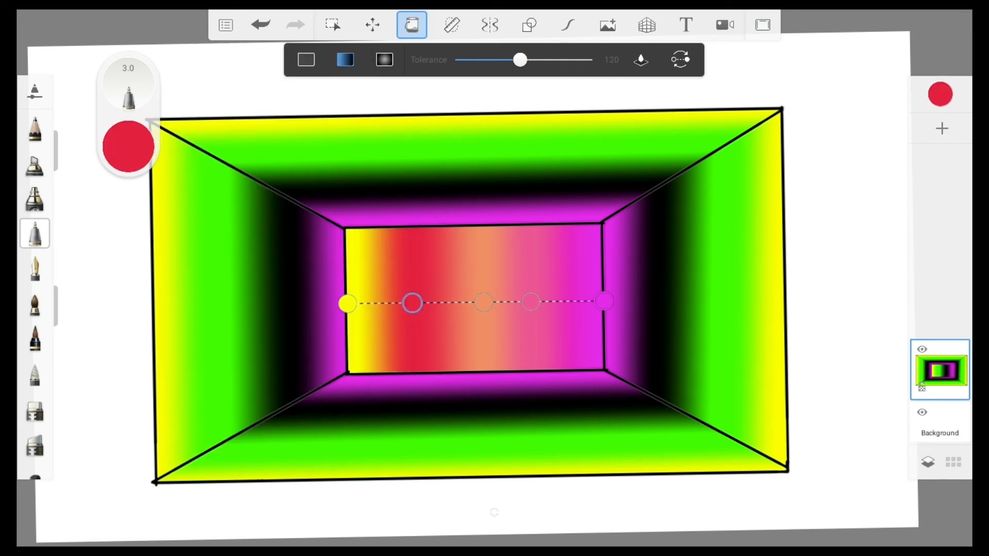
- Recolour the middle stop of the back wall's gradient to pure white
left_click(484, 302)
left_click(128, 146)
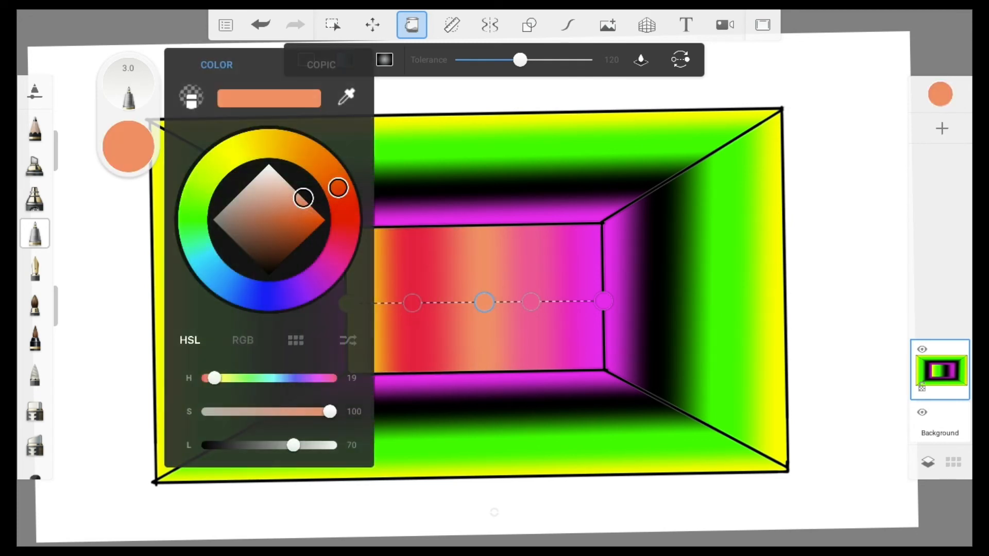
left_click_drag(303, 198, 269, 164)
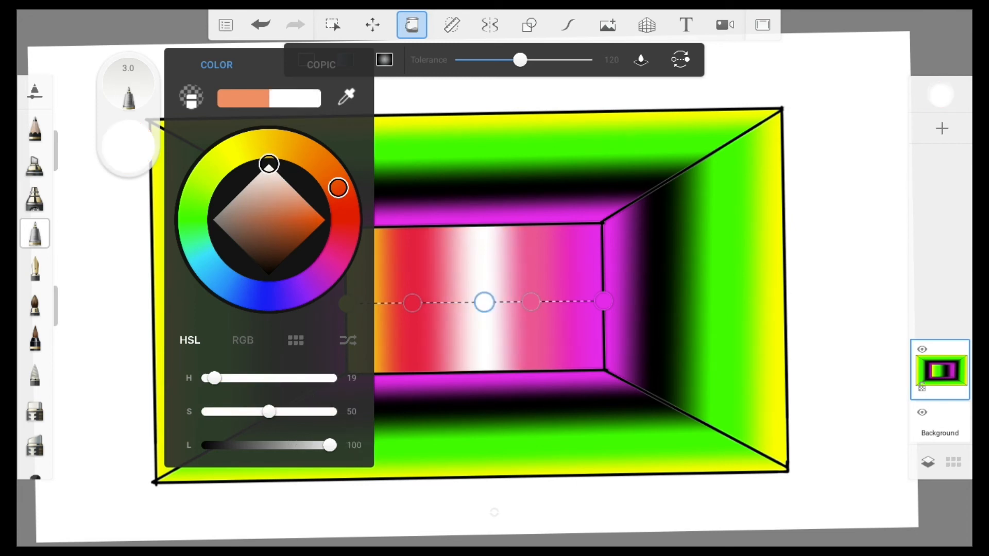
left_click(128, 146)
- Recolour the third intermediate stop of the back wall's gradient to the red sampled from the existing red band
left_click(531, 301)
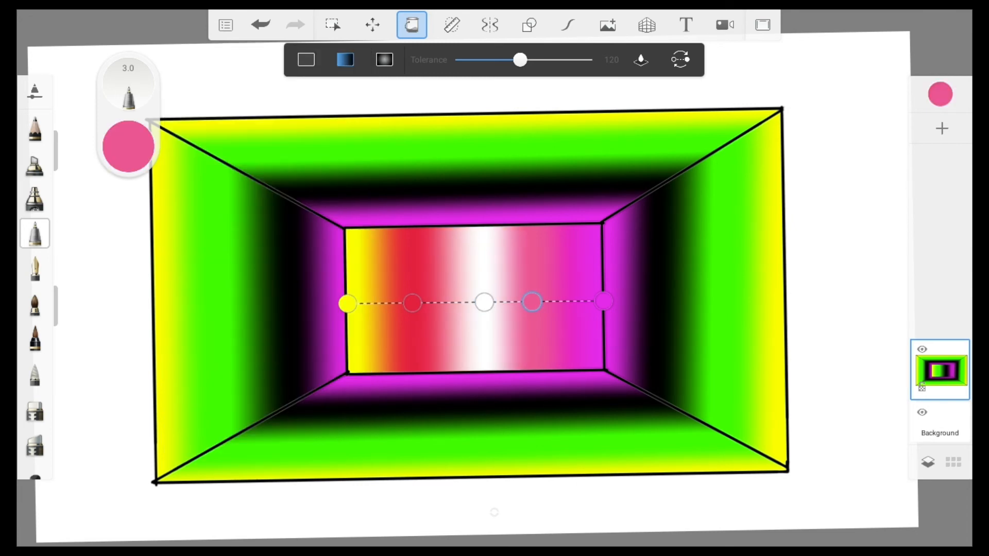
left_click(128, 146)
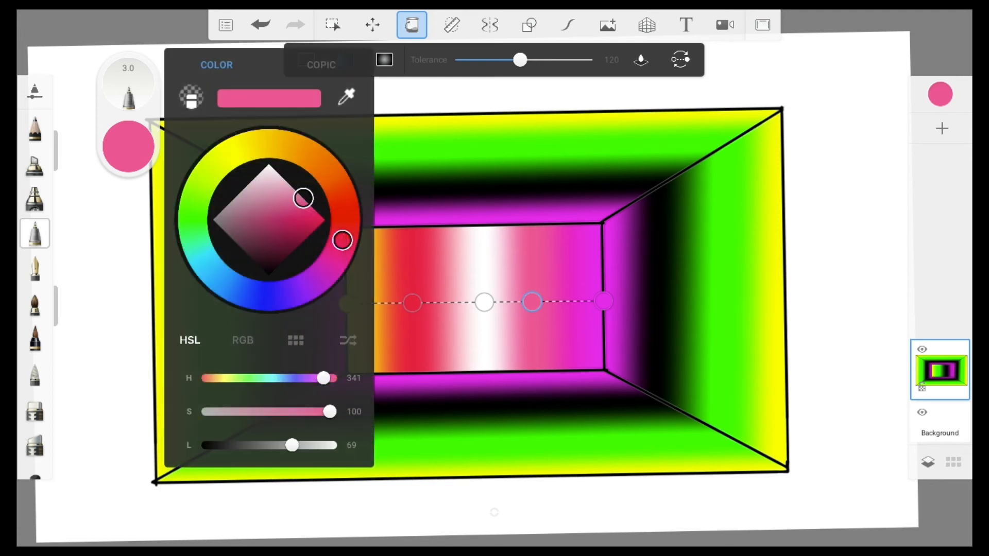
left_click(260, 24)
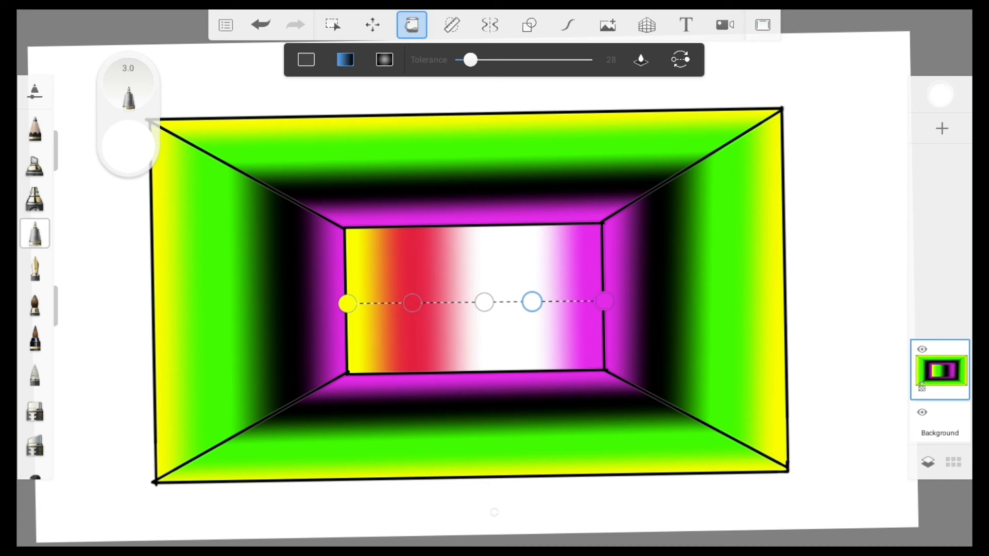
left_click(129, 147)
left_click(347, 97)
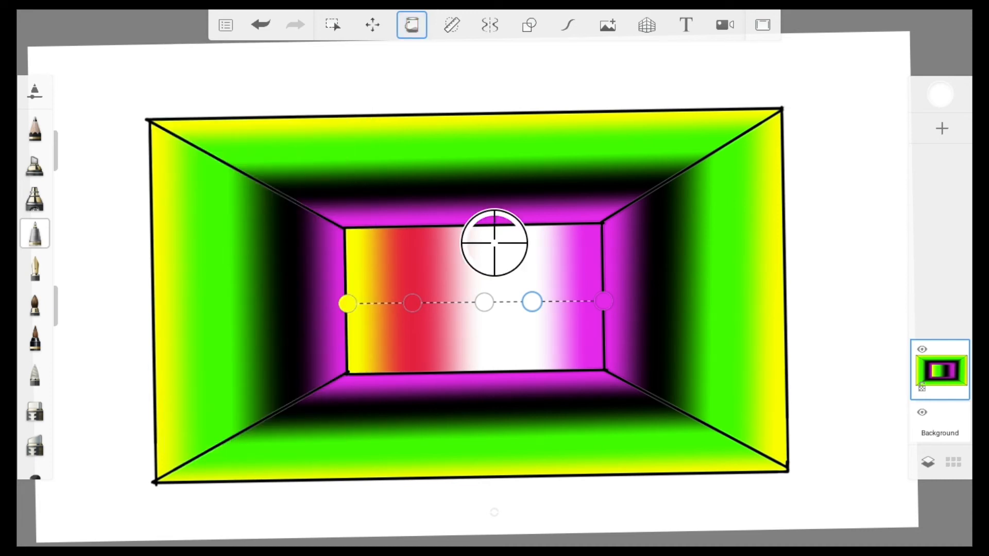
left_click(414, 268)
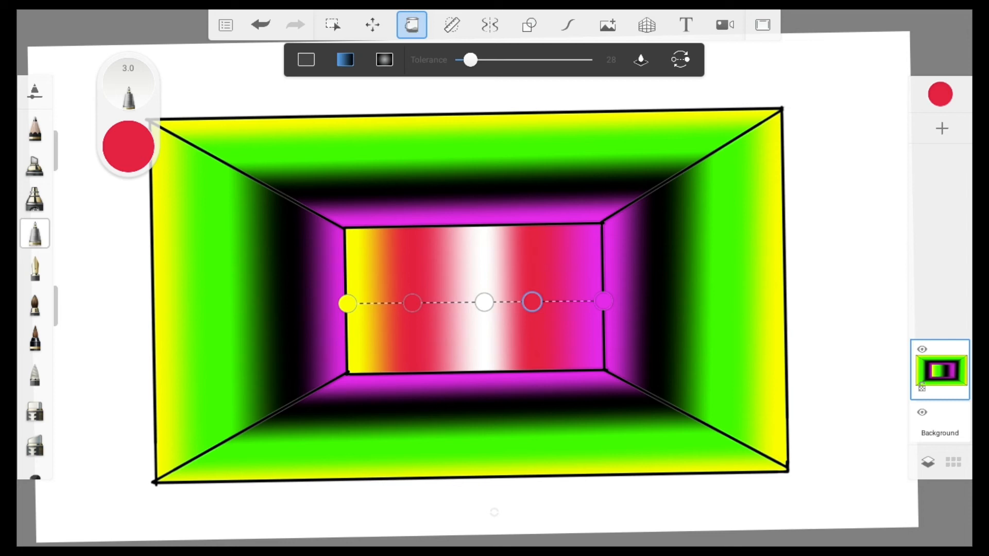
- Recolour the magenta end stop of the back wall's gradient to the white sampled from the central band
left_click_drag(603, 301, 601, 300)
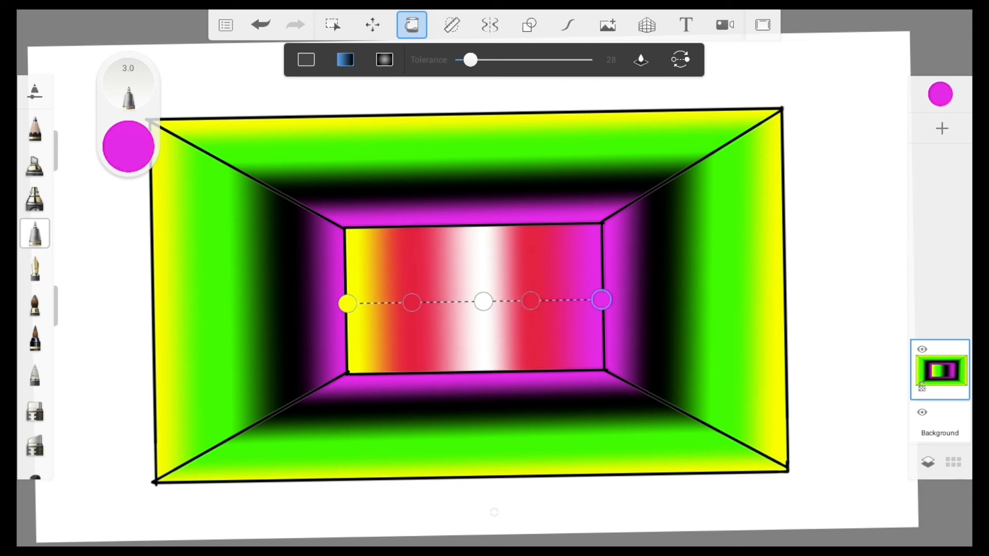
left_click(128, 147)
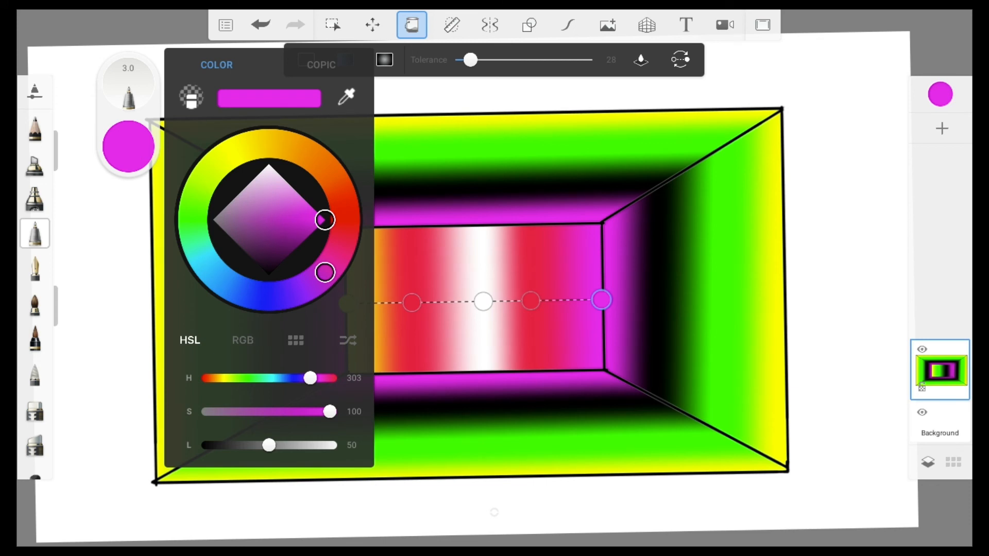
left_click(346, 97)
left_click(483, 278)
- Shift the back wall's gradient slightly and recolour its end stop with yellow sampled from the opposite edge
left_click_drag(447, 303, 444, 305)
left_click_drag(598, 301, 598, 299)
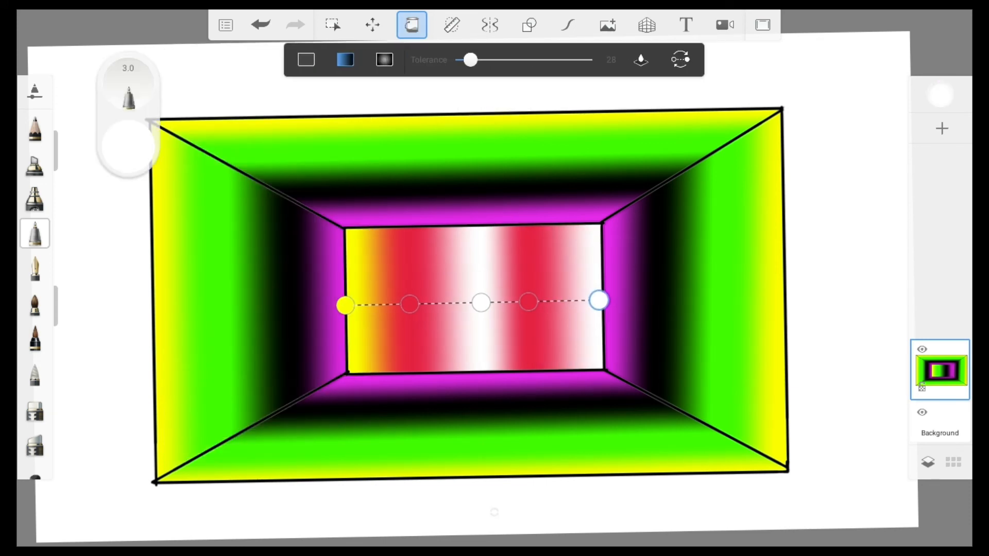
left_click(129, 147)
left_click(344, 96)
left_click(494, 242)
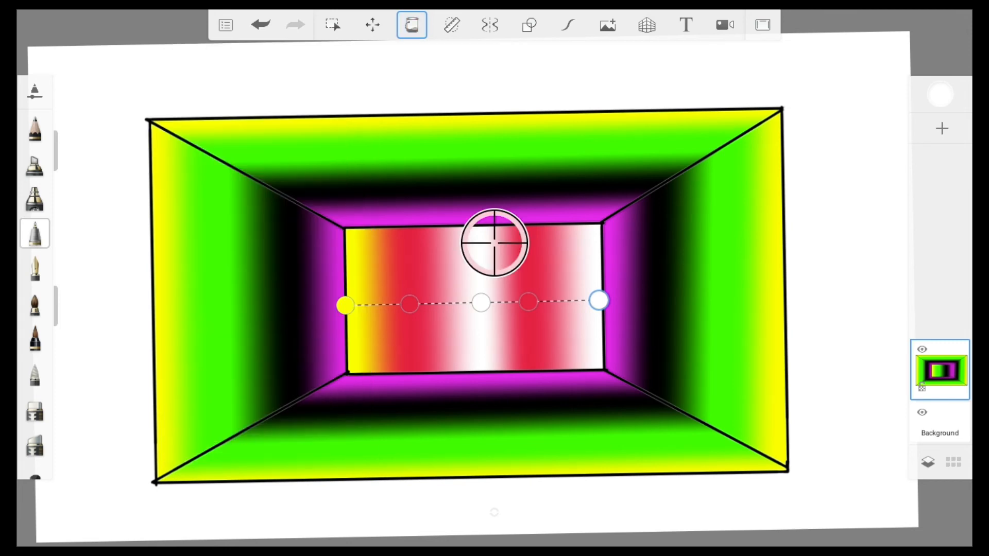
left_click(354, 268)
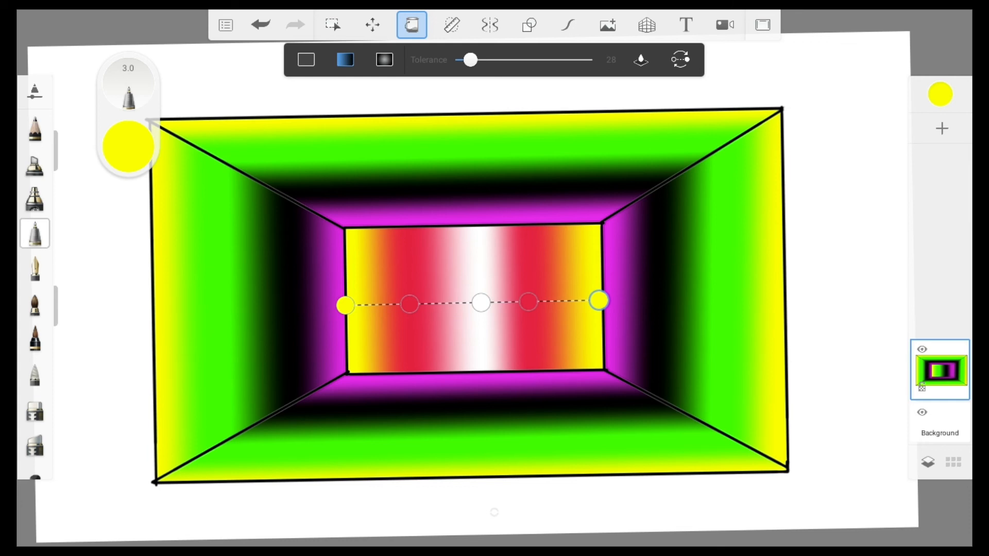
- Save the sketch to the device's My files folder under the name walls02
left_click(225, 25)
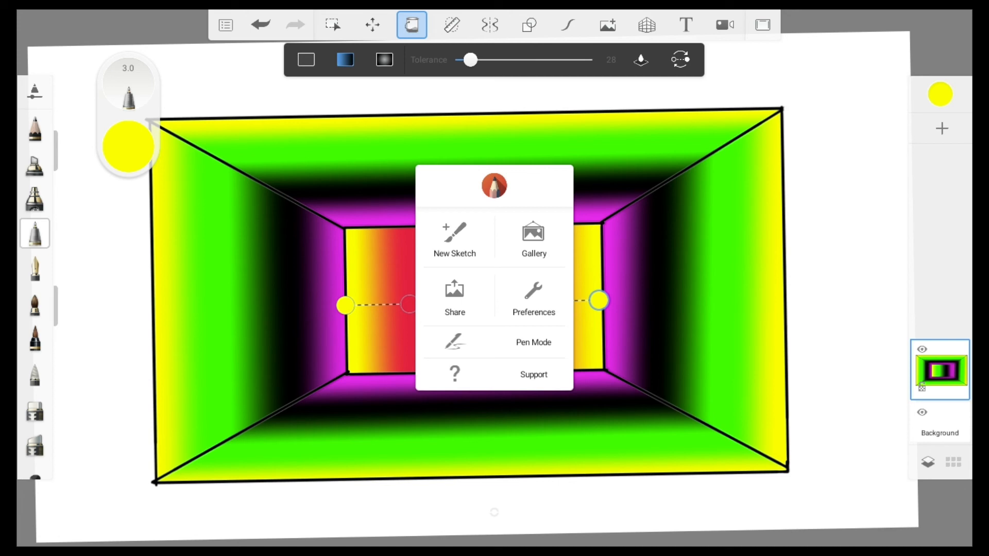
left_click(454, 296)
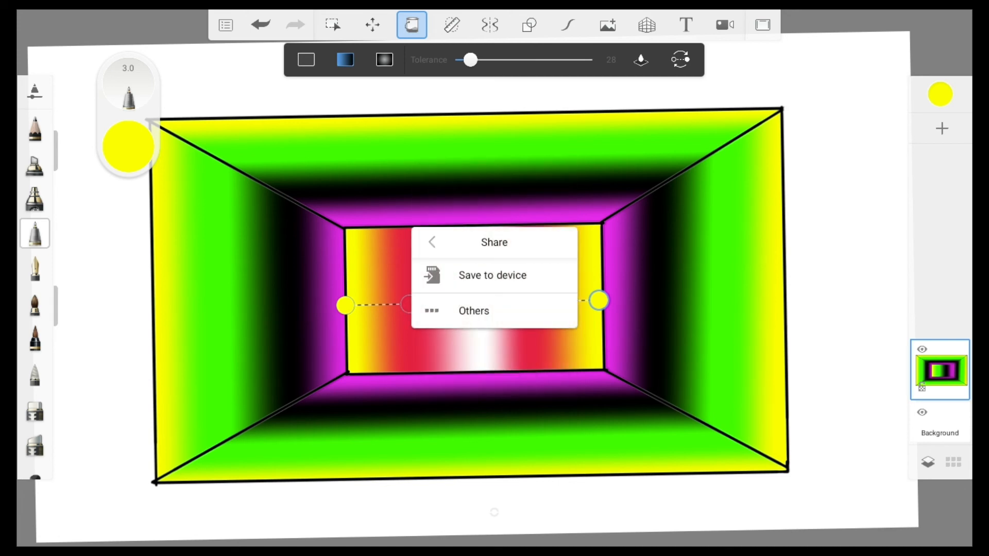
left_click(492, 274)
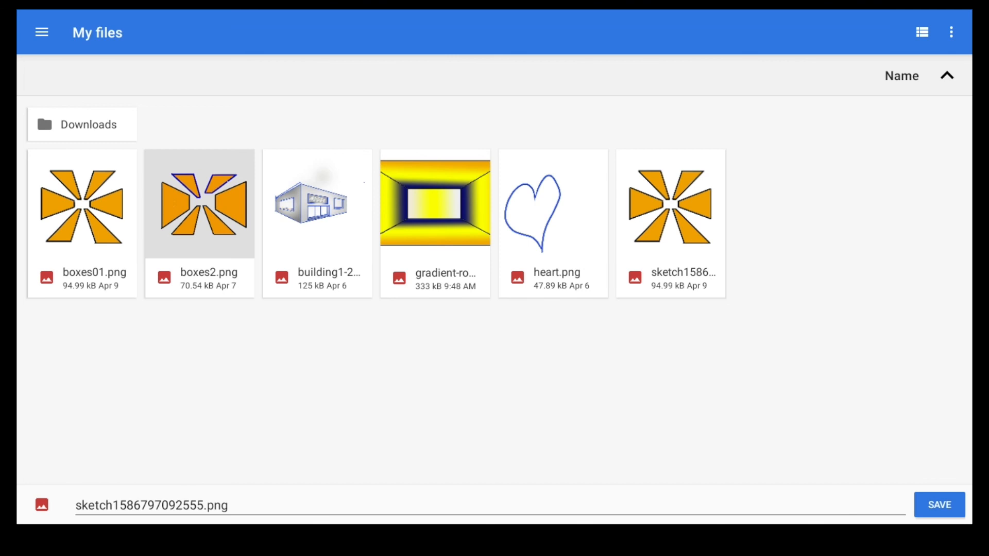
left_click(152, 505)
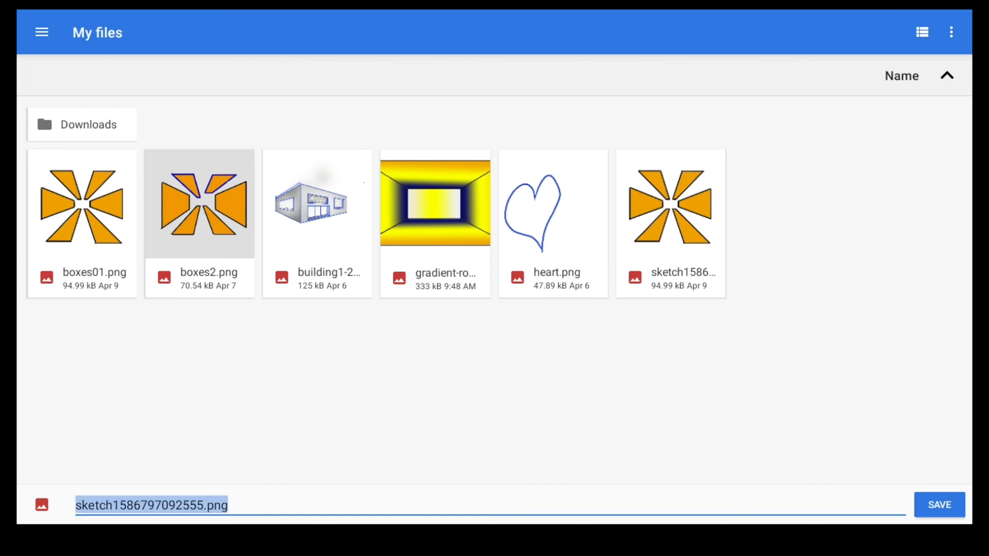
key("BackSpace")
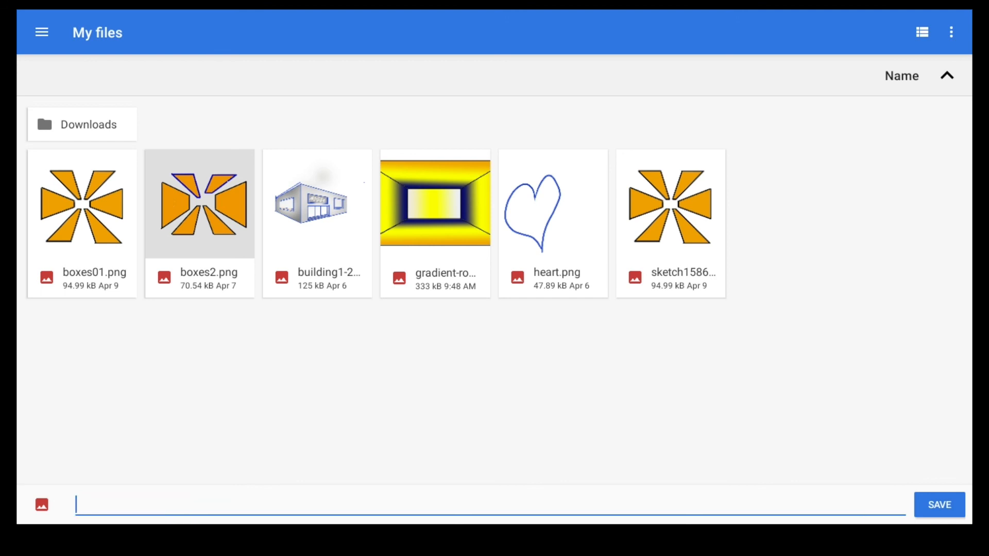
type("walls02")
left_click(939, 505)
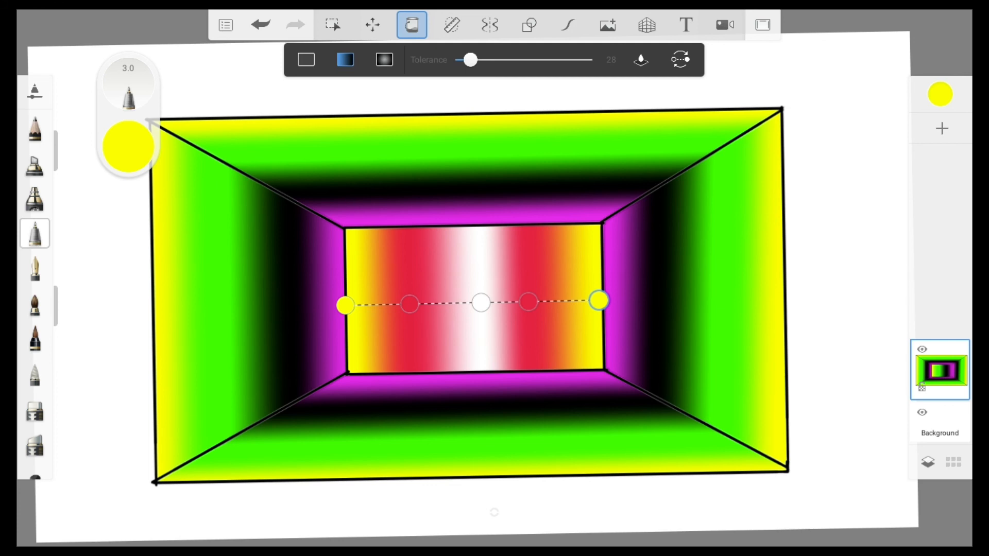
- Leave the fill tool and exit SketchBook without saving the sketch to the gallery
left_click(412, 25)
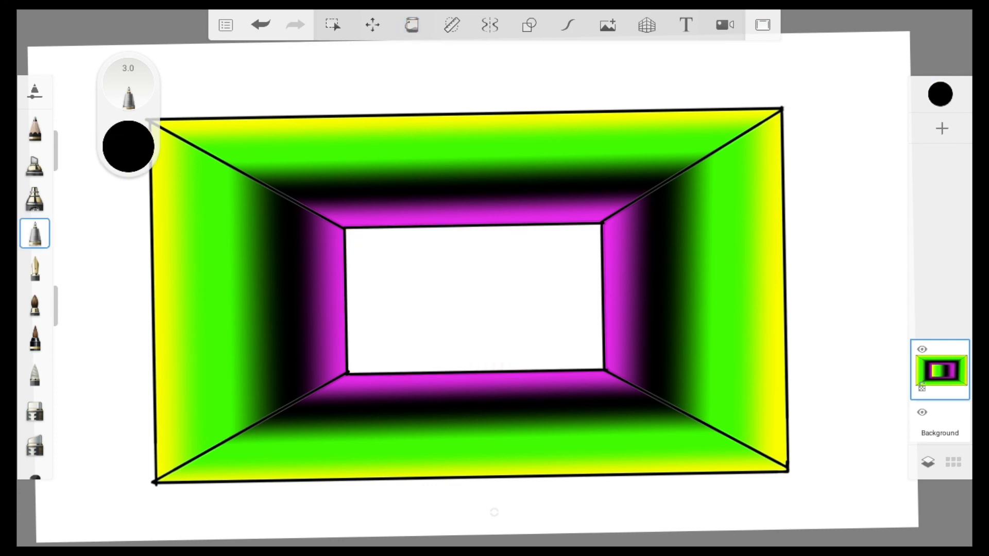
key("Escape")
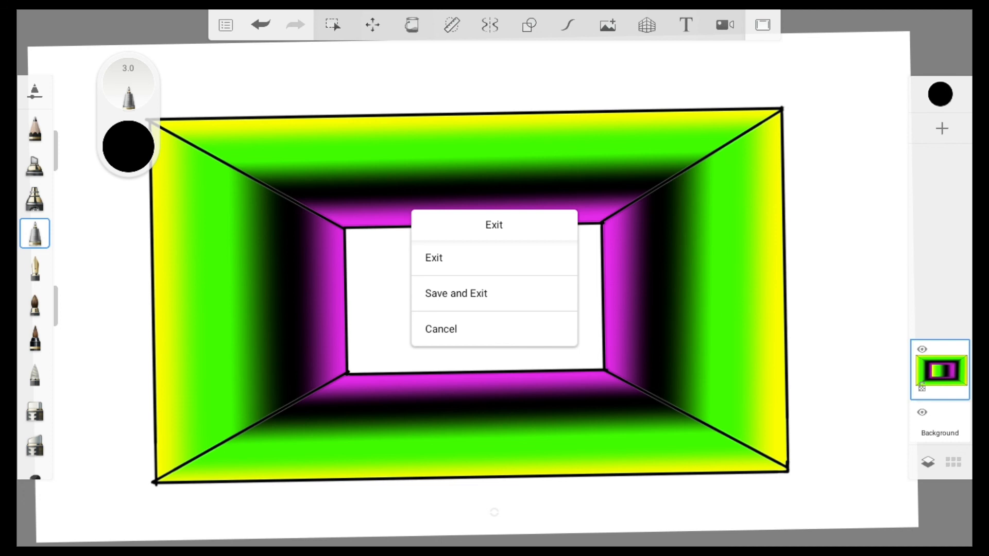
left_click(453, 258)
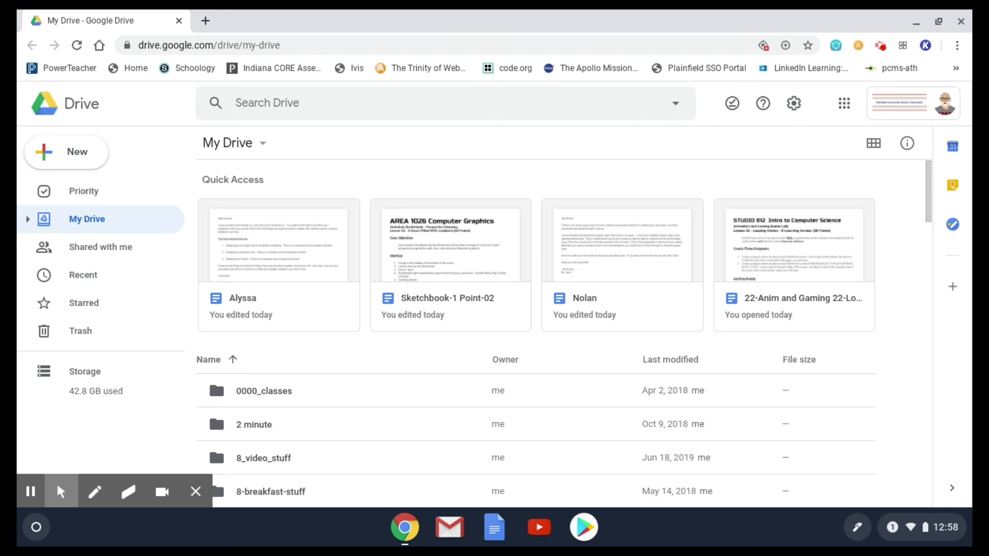
- Switch to the Files app, view walls02.png from My files and close the image viewer
left_click_drag(495, 535, 494, 155)
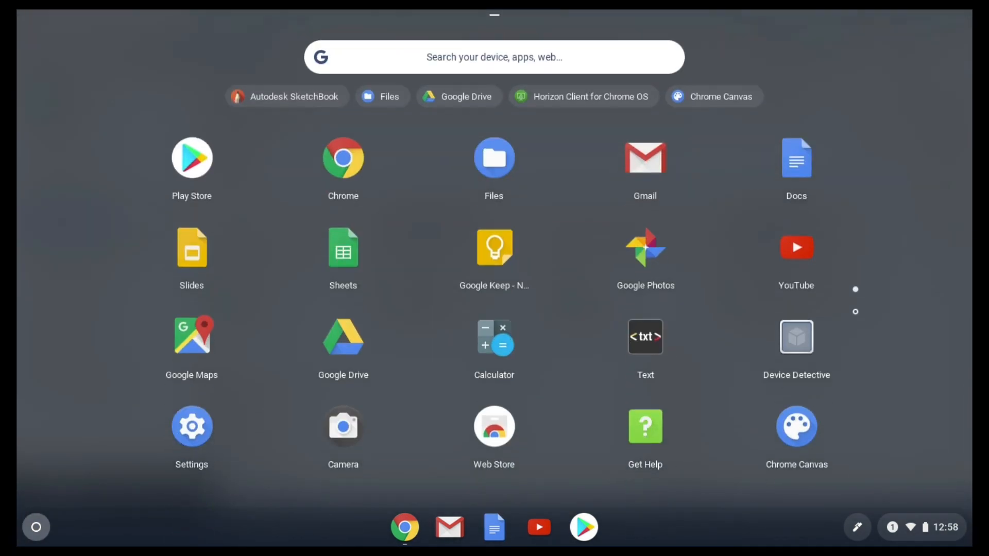
left_click_drag(494, 21, 494, 515)
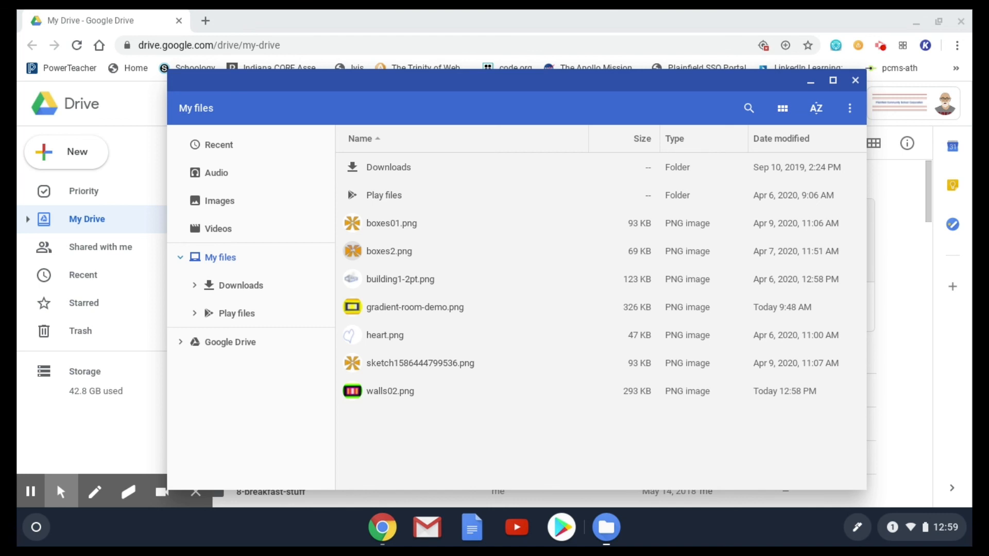
double_click(390, 391)
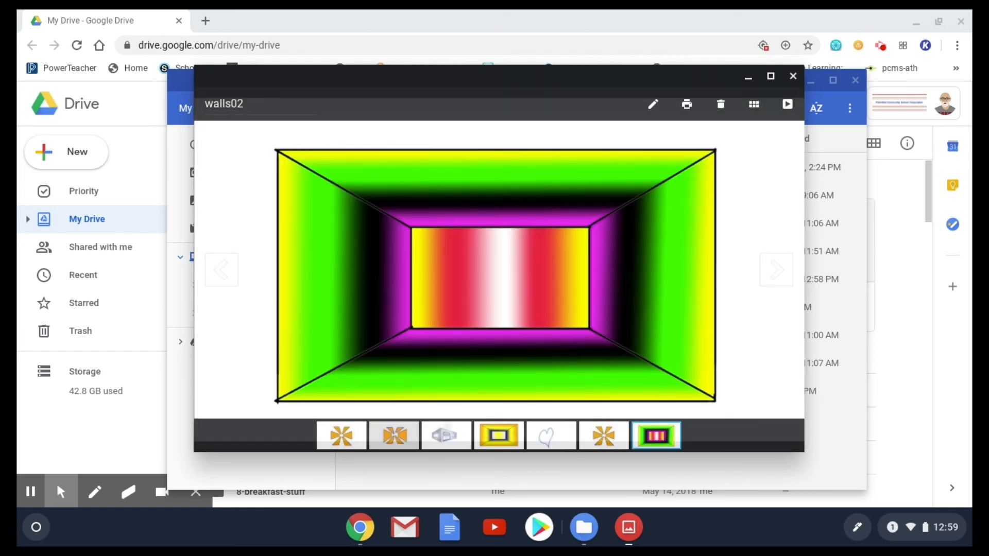
key("ctrl+w")
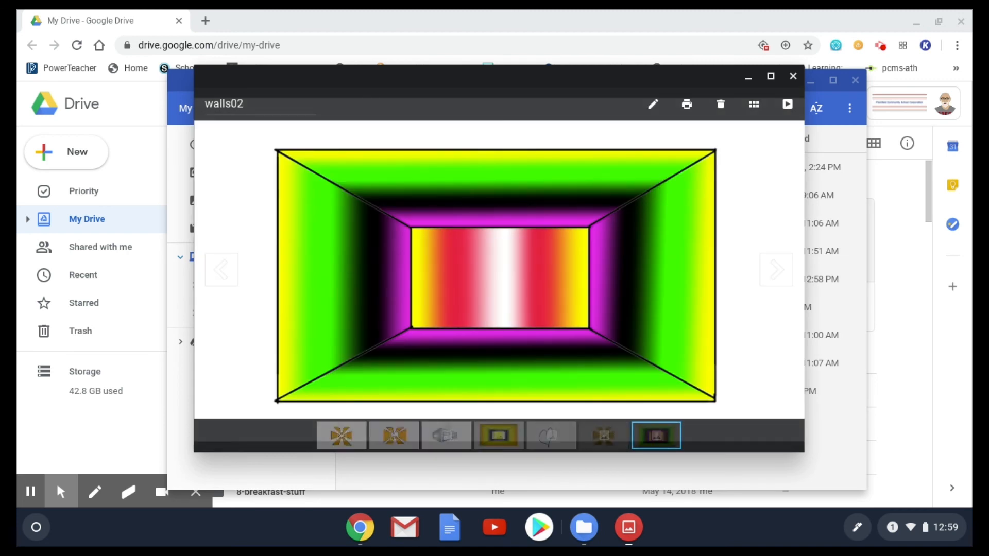
key("ctrl+w")
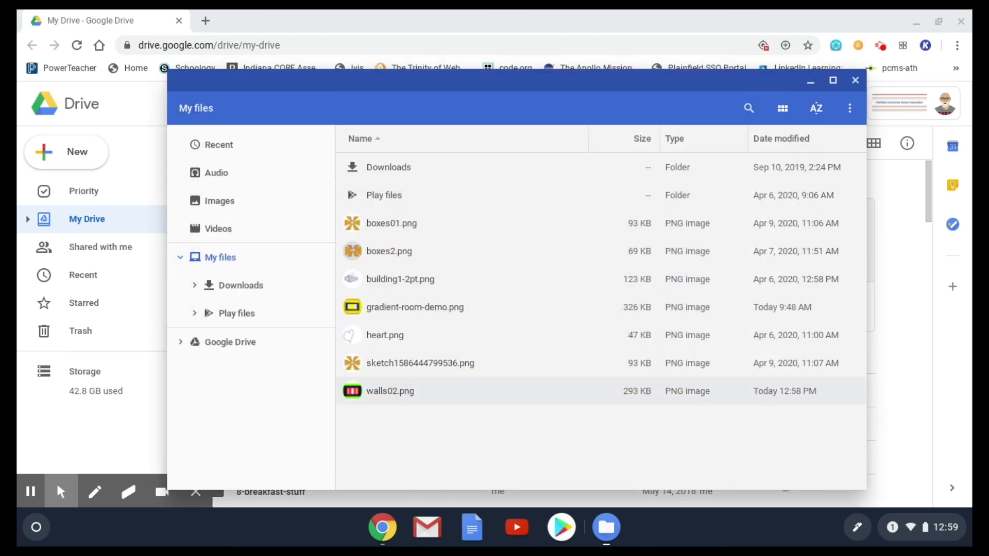
- Try to copy walls02.png from My files to Google Drive and close the file manager
left_click_drag(381, 392, 211, 341)
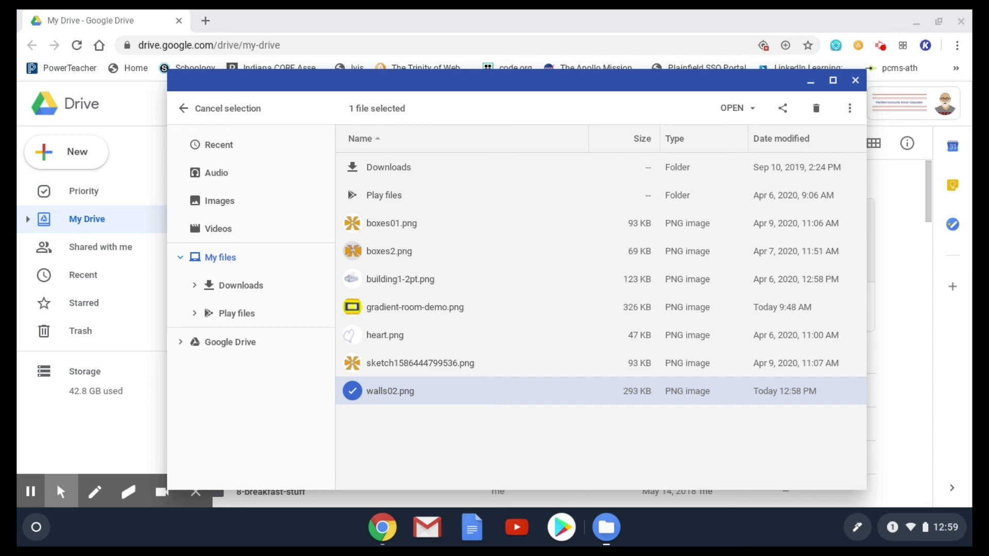
key("ctrl+w")
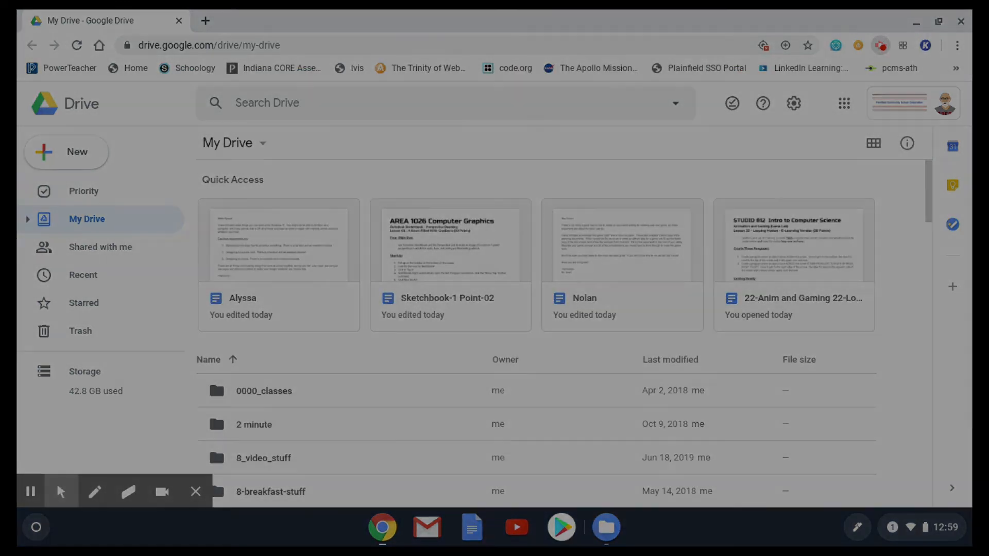